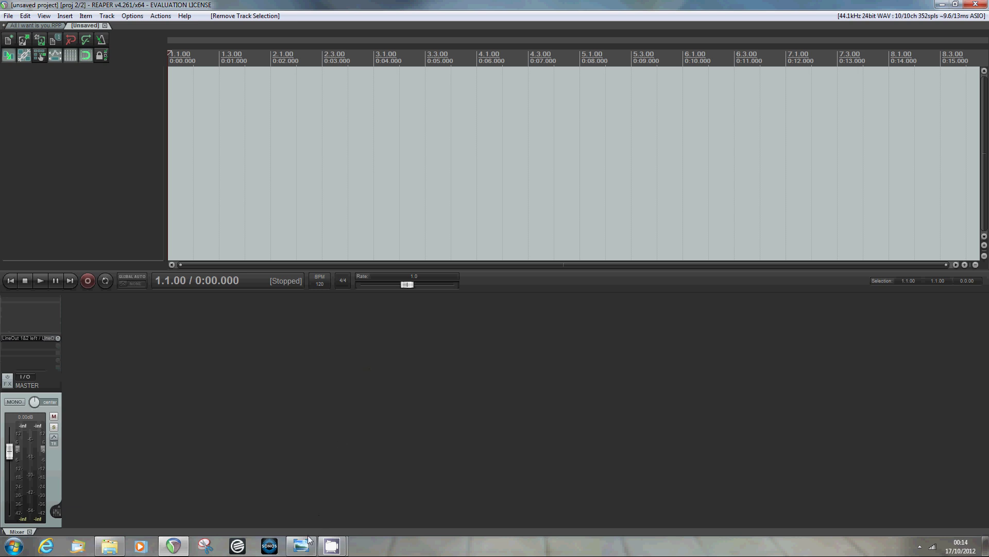
View the signal paths diagram, then close it to return to REAPER.
mouse_move(305, 547)
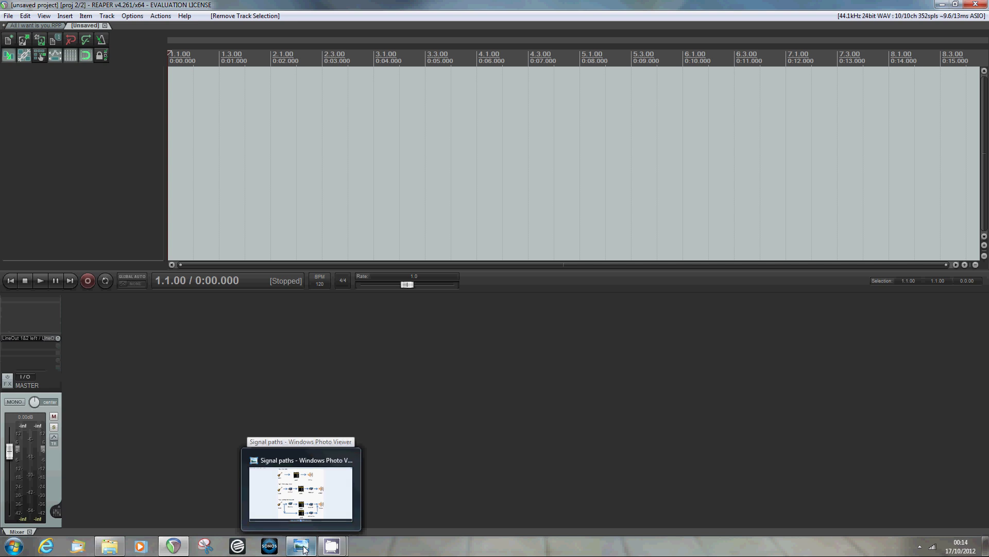
left_click(305, 548)
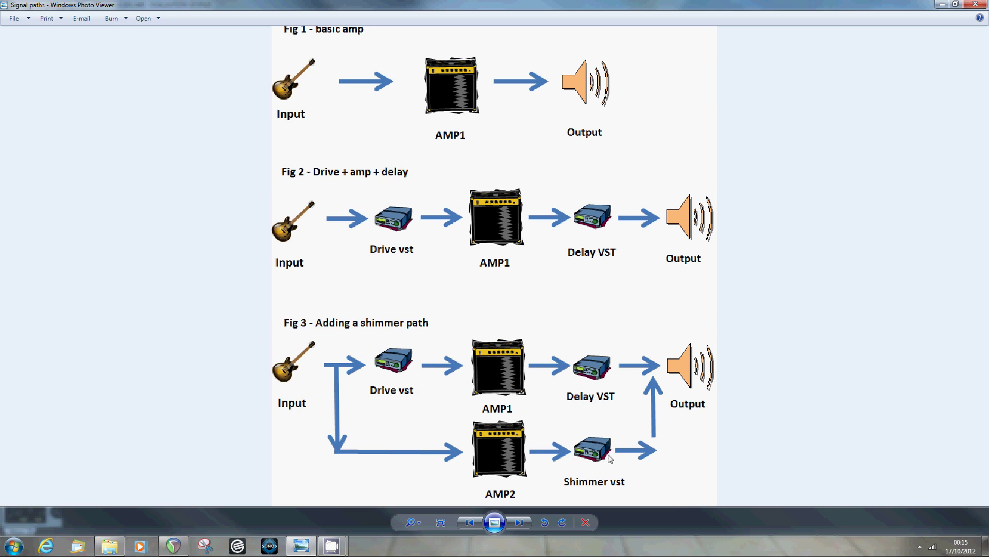
left_click(978, 5)
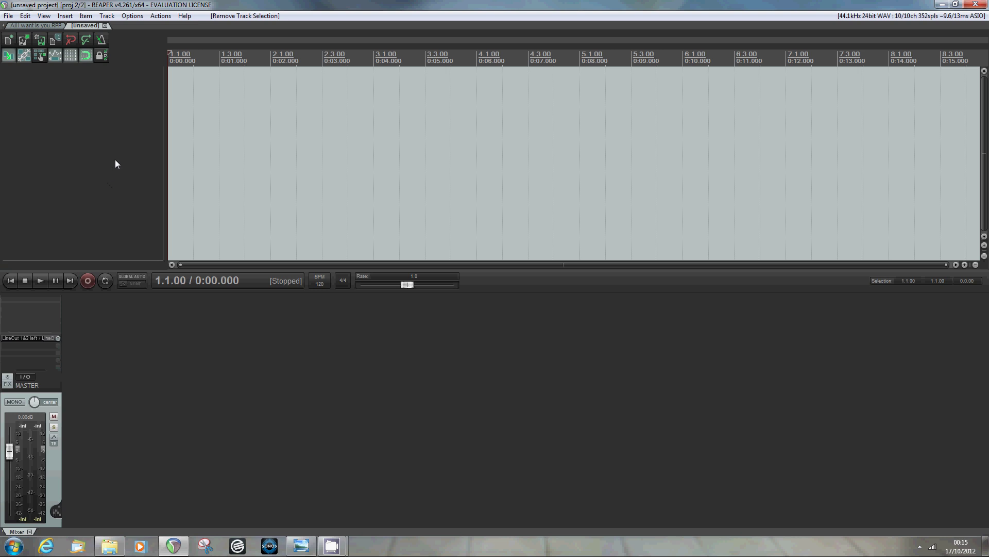
Open Preferences on the VST page and select the start of the plug-in path field.
left_click(132, 16)
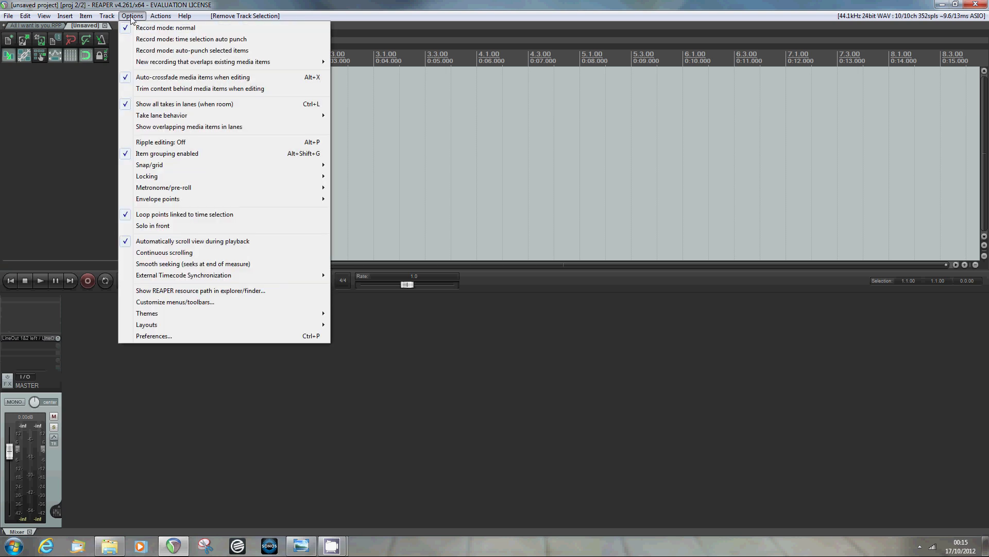
left_click(151, 336)
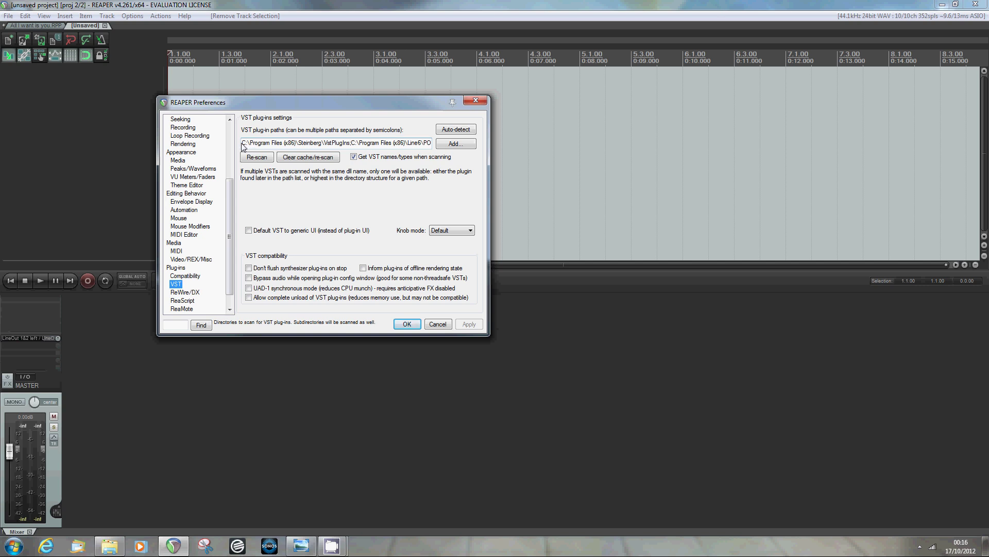
left_click_drag(244, 147, 356, 146)
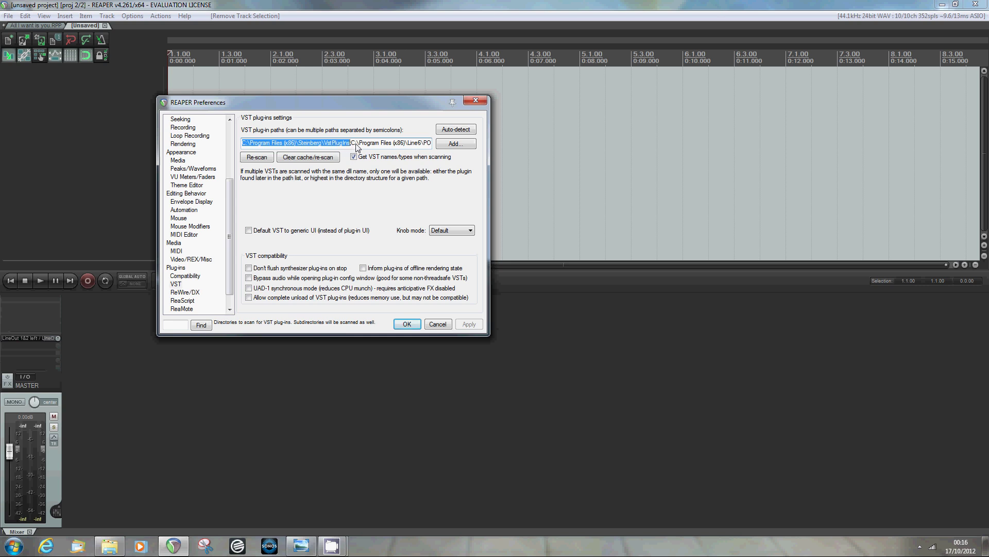
Browse to Program Files (x86)\Steinberg\VstPlugIns for a new path, then cancel without adding it.
left_click(455, 143)
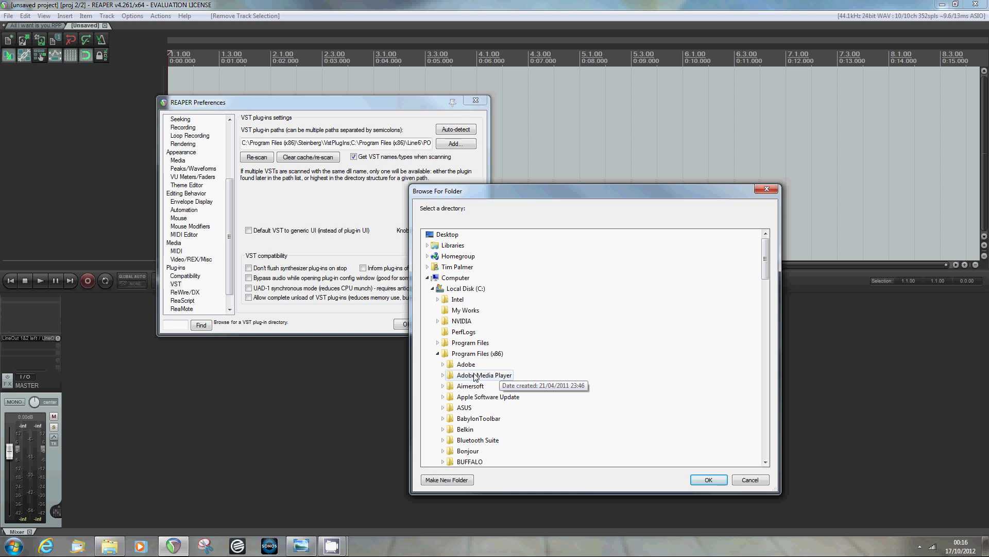
scroll(473, 375, "down", 8)
scroll(474, 376, "down", 12)
scroll(475, 377, "down", 5)
scroll(463, 301, "up", 20)
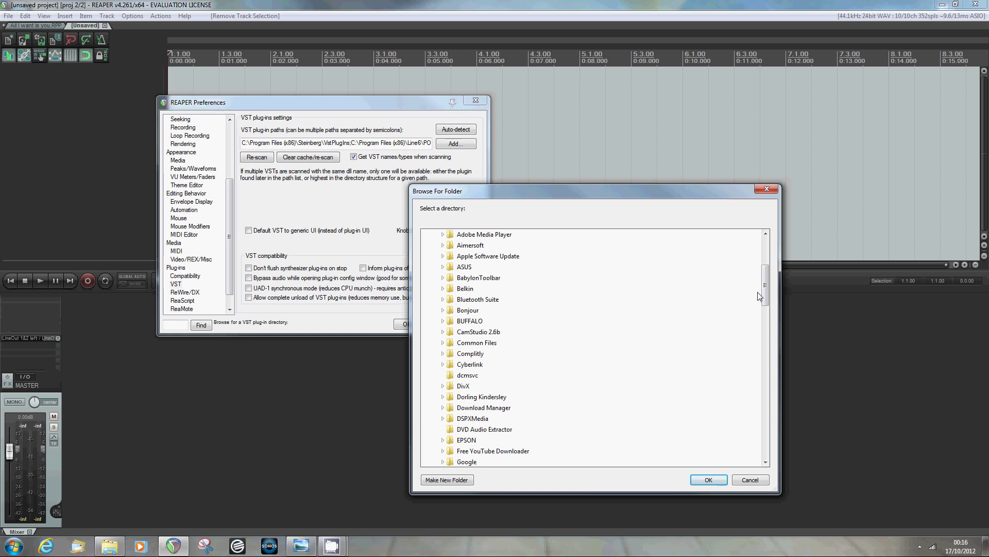
left_click_drag(765, 286, 765, 399)
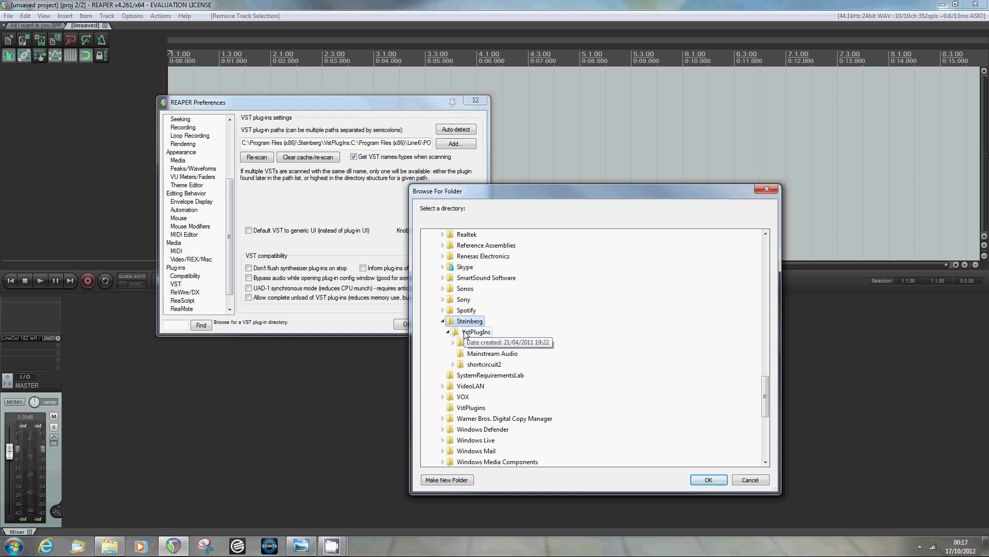
left_click(749, 480)
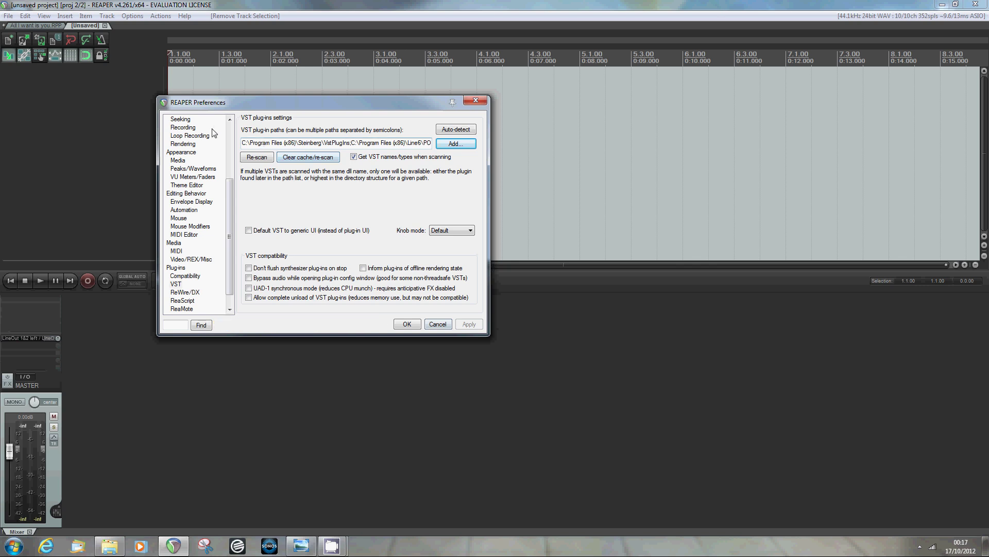
Cancel Preferences and insert two new tracks via Track > Insert new track.
left_click(438, 324)
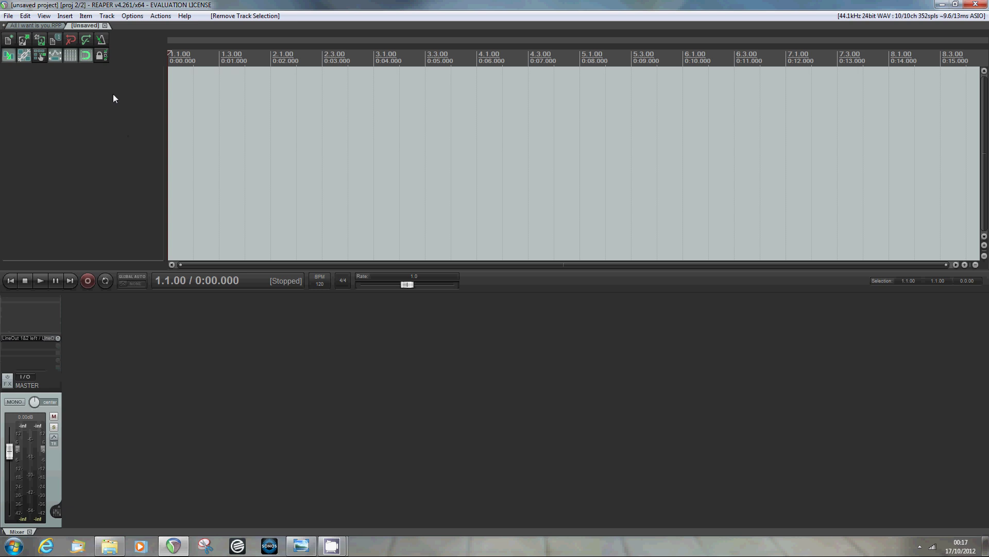
left_click(109, 16)
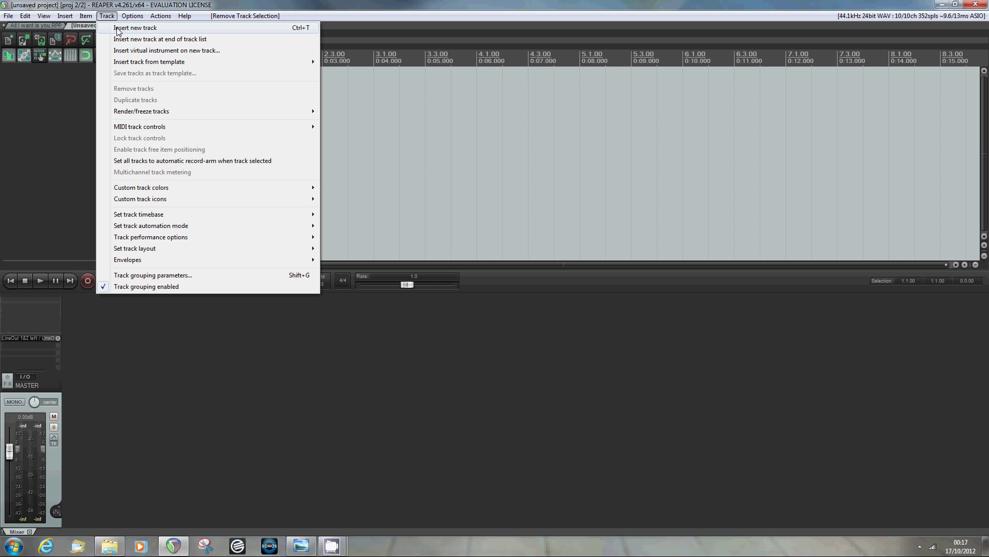
left_click(117, 31)
left_click(107, 16)
left_click(116, 30)
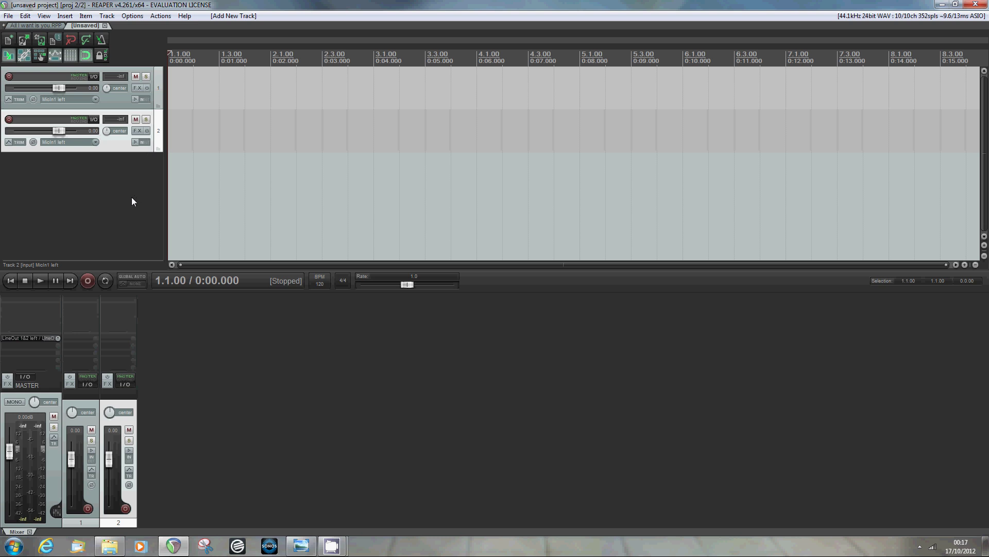
Rename track 1 to 'Input' and track 2 to 'Main' in the mixer.
left_click(85, 395)
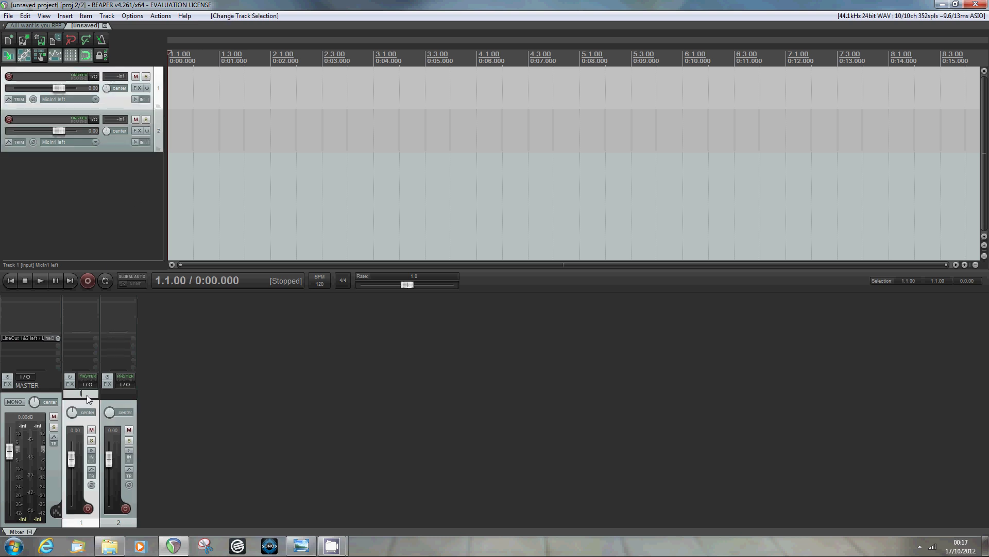
type("Input")
key("Return")
left_click(121, 396)
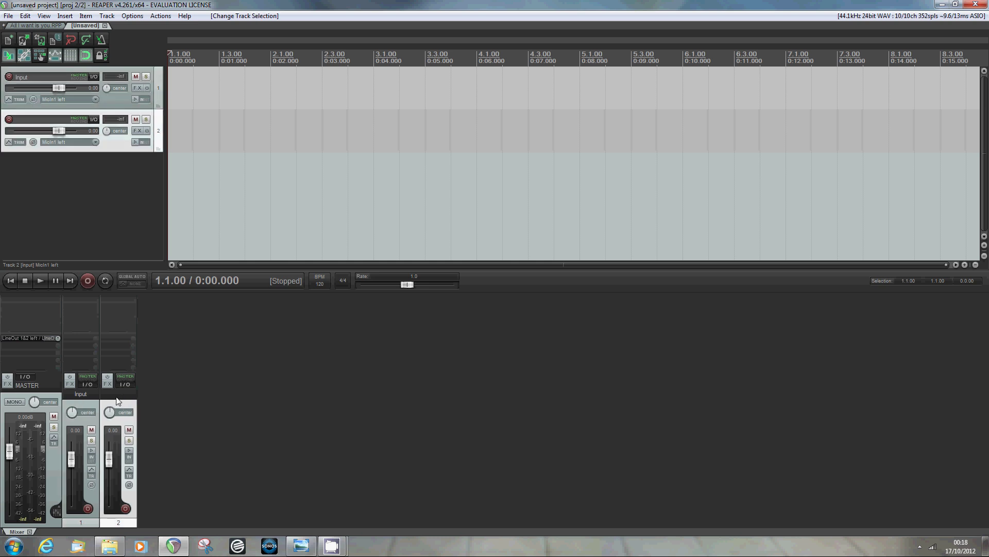
double_click(118, 396)
type("Main")
key("Return")
Set the Input track's input to Stereo > LineIn 3&4.
left_click(81, 404)
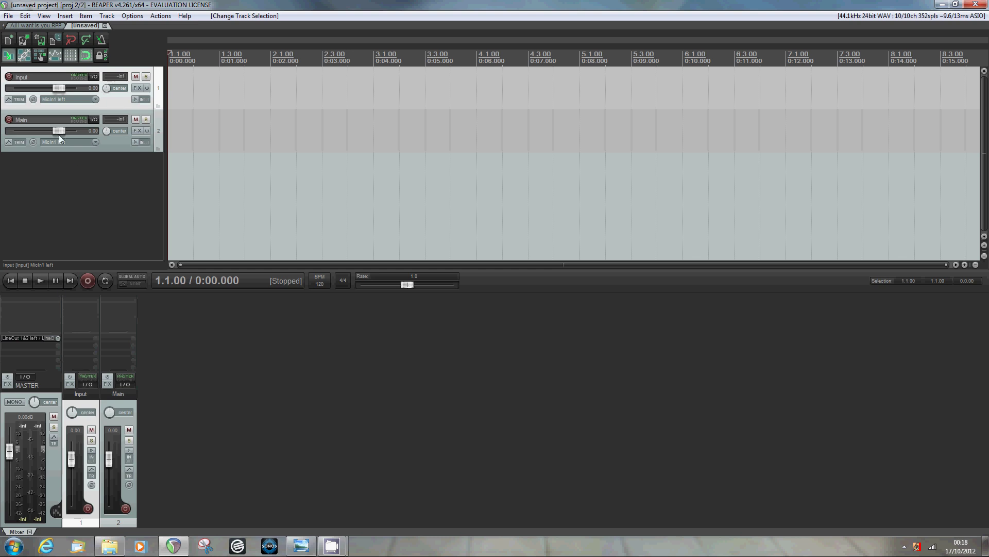
left_click(58, 97)
mouse_move(79, 120)
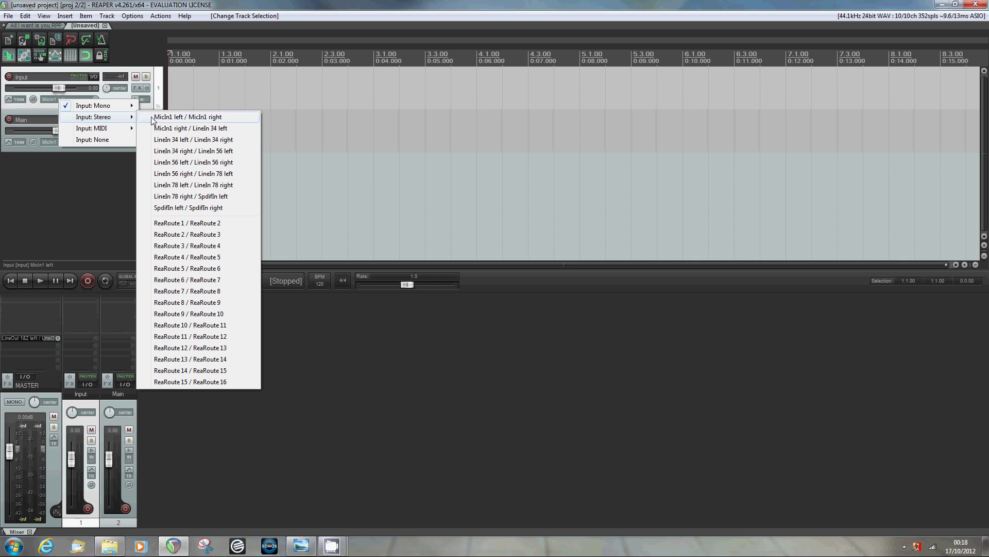
left_click(179, 141)
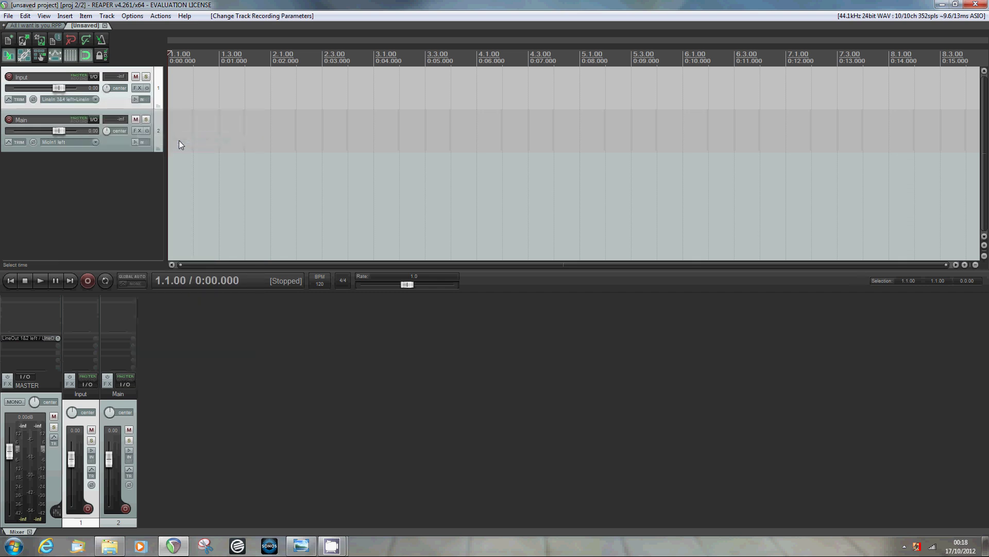
Record-arm and monitor the Input track, and drag the master fader toward -15.6 dB.
left_click(9, 77)
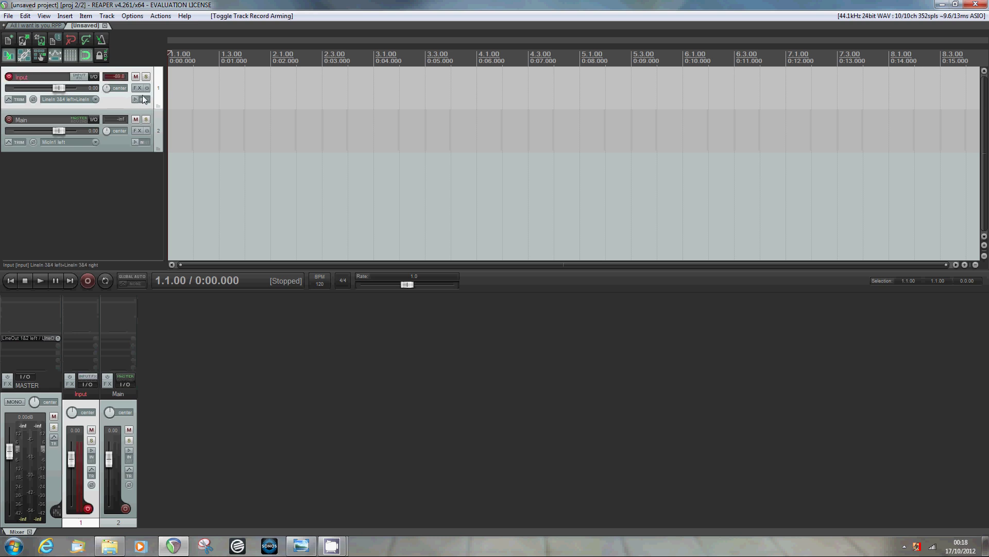
left_click(136, 99)
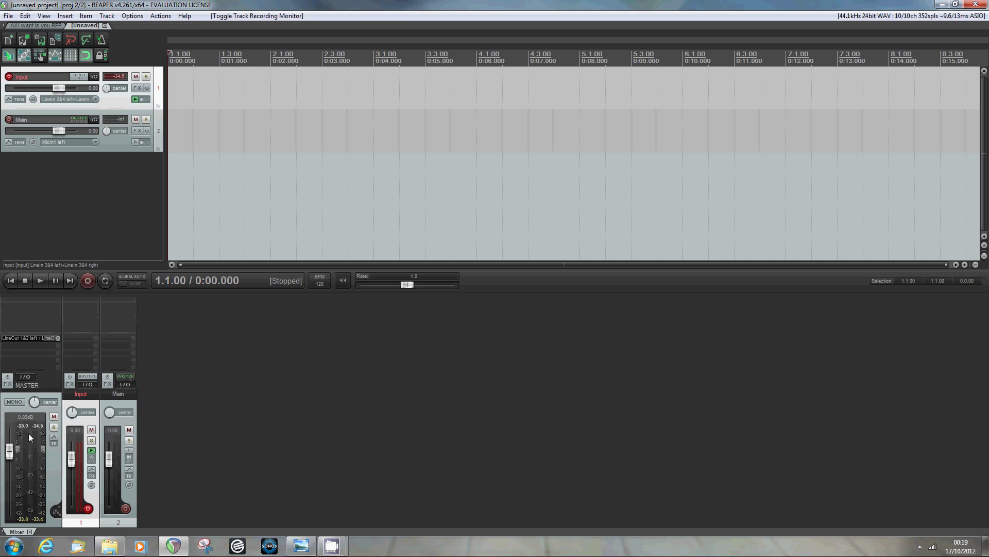
mouse_move(9, 451)
left_mouse_down()
mouse_move(12, 534)
mouse_move(13, 429)
mouse_move(16, 463)
mouse_move(16, 453)
left_mouse_up()
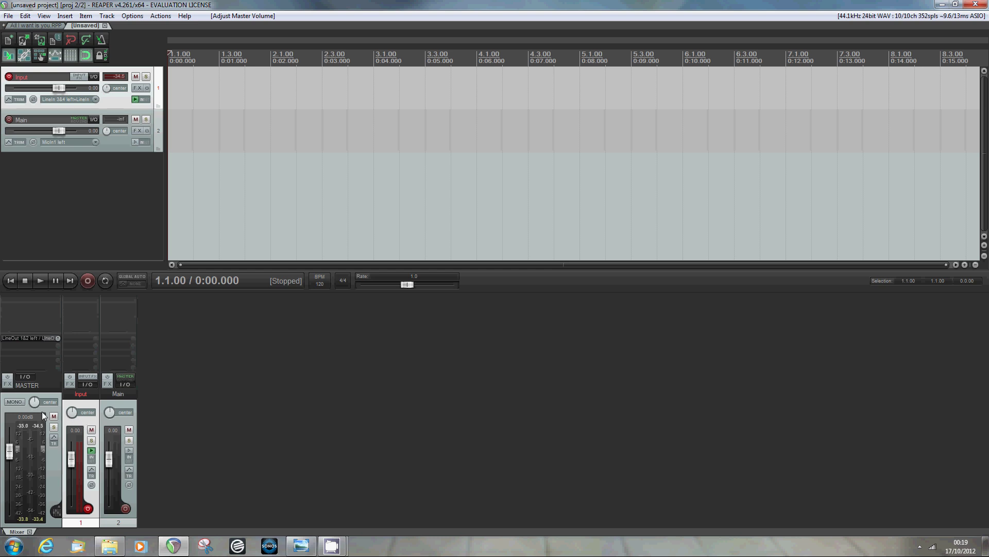
In the Input track's routing window, uncheck Master/parent send and add a send to 2: Main.
left_click(86, 384)
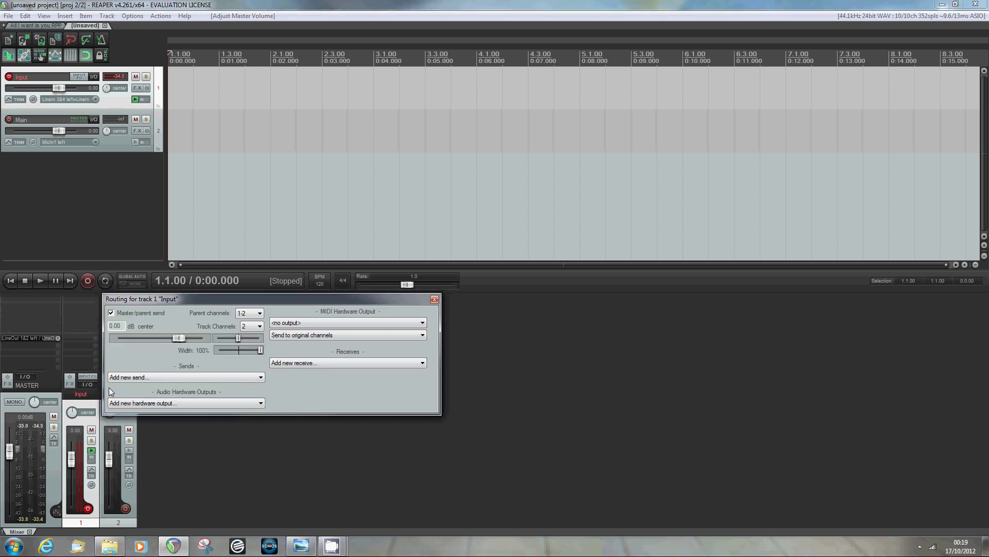
left_click_drag(185, 300, 241, 313)
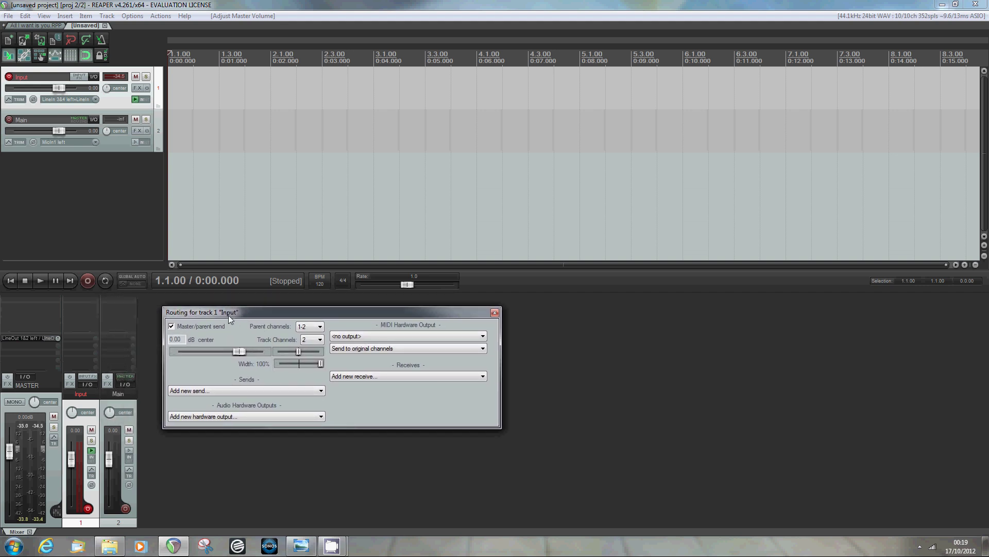
left_click(171, 326)
left_click(240, 416)
left_click(240, 415)
left_click(246, 391)
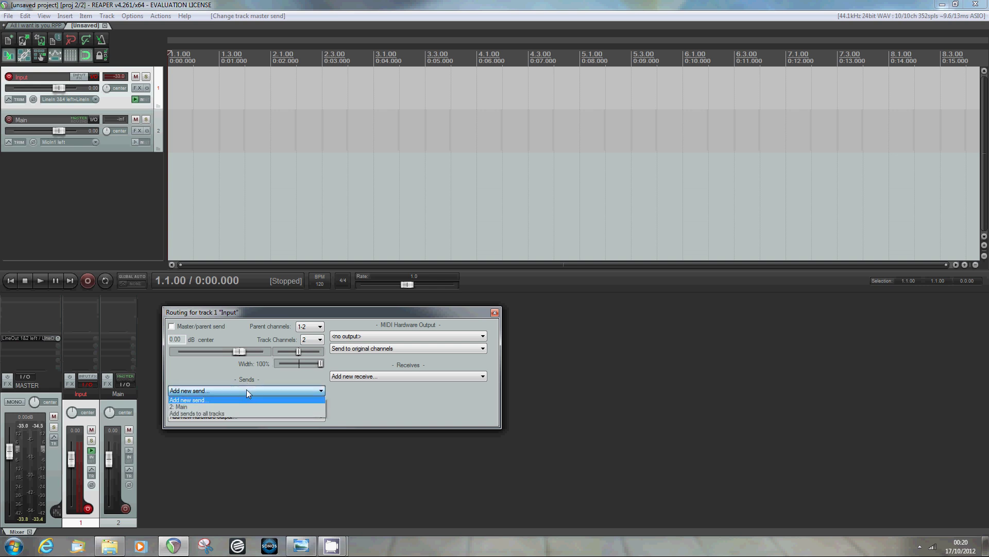
left_click(189, 407)
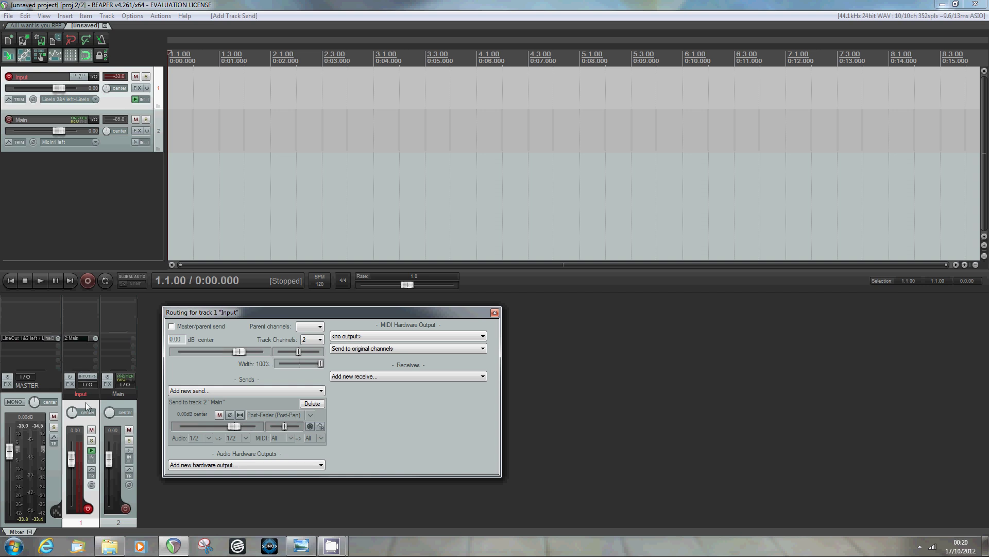
key("Escape")
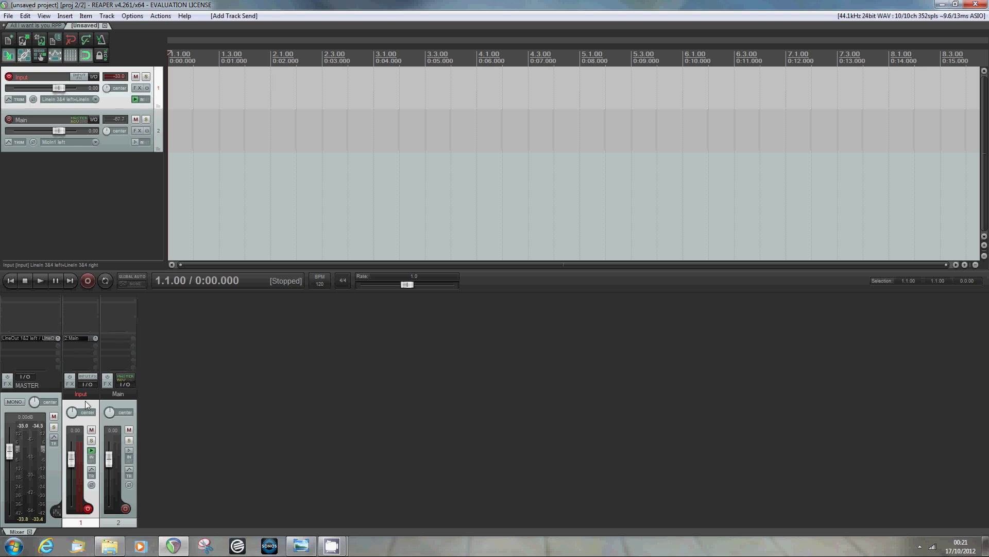
Select the Main track and open the Add FX dialog from its empty FX slot.
left_click(122, 403)
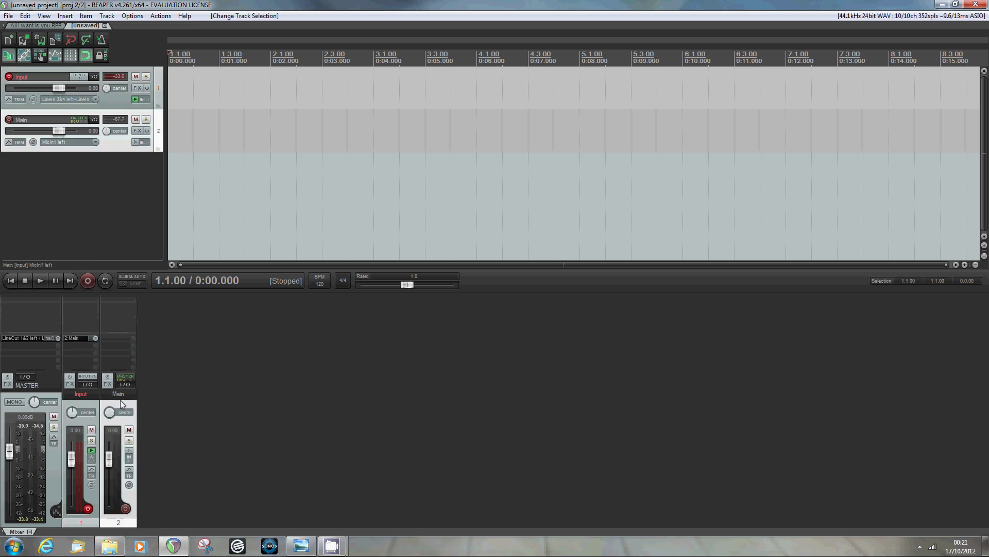
left_click(117, 299)
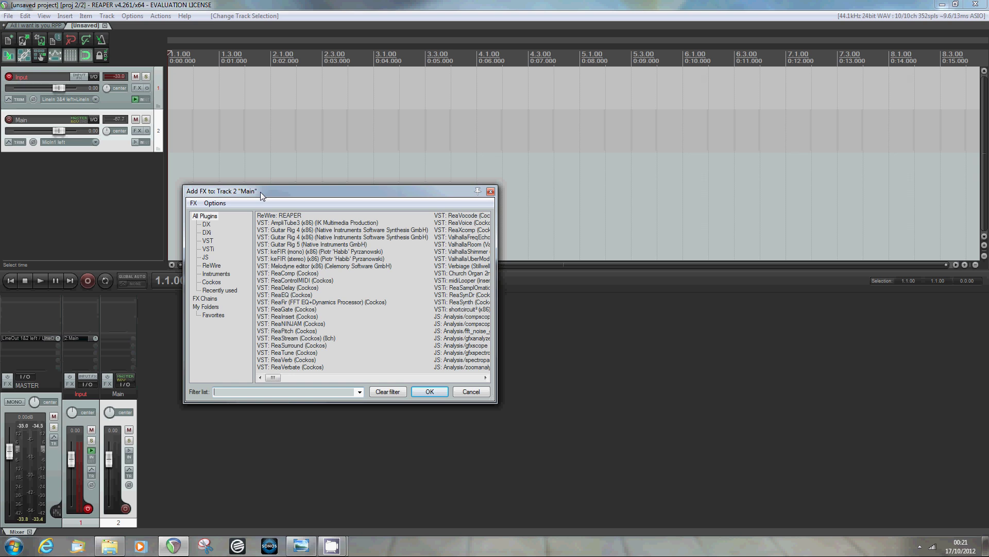
Move the Add FX dialog and select VST: Guitar Rig 5 (Native Instruments GmbH).
left_click_drag(261, 191, 263, 203)
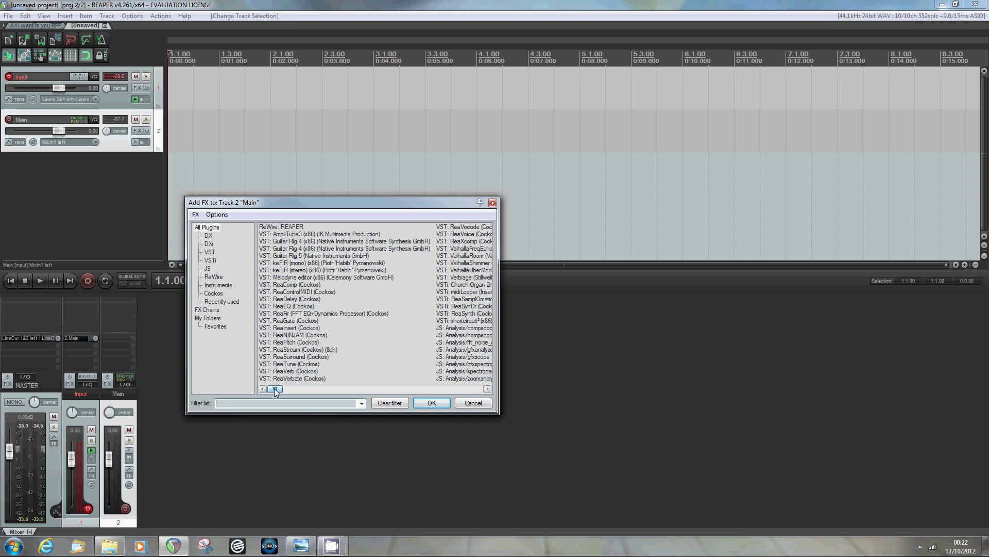
mouse_move(275, 390)
left_mouse_down()
mouse_move(433, 395)
mouse_move(277, 393)
left_mouse_up()
left_click(284, 257)
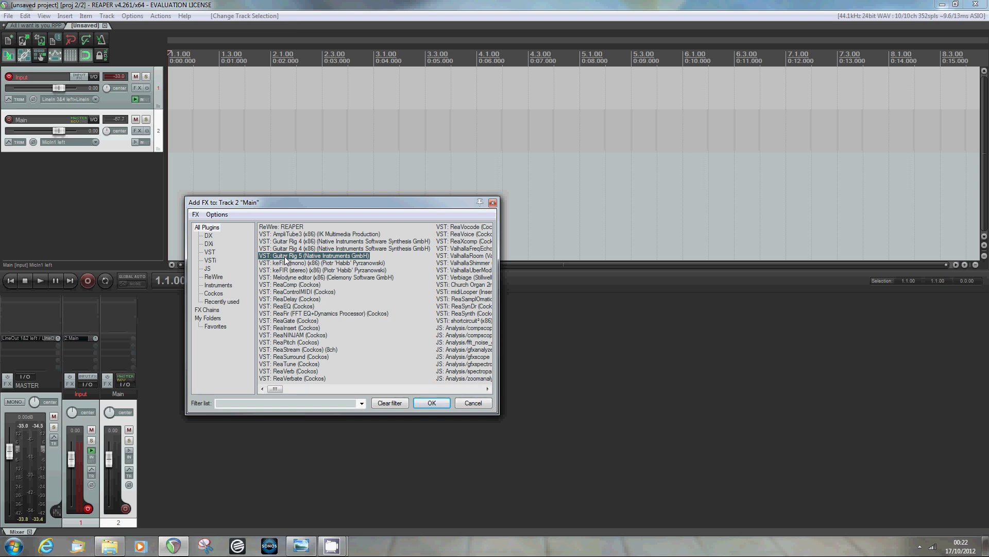
Insert Guitar Rig 5, try the Fly Vertigo tone, then load 044 Basic Amp from Tim's presets.
double_click(285, 258)
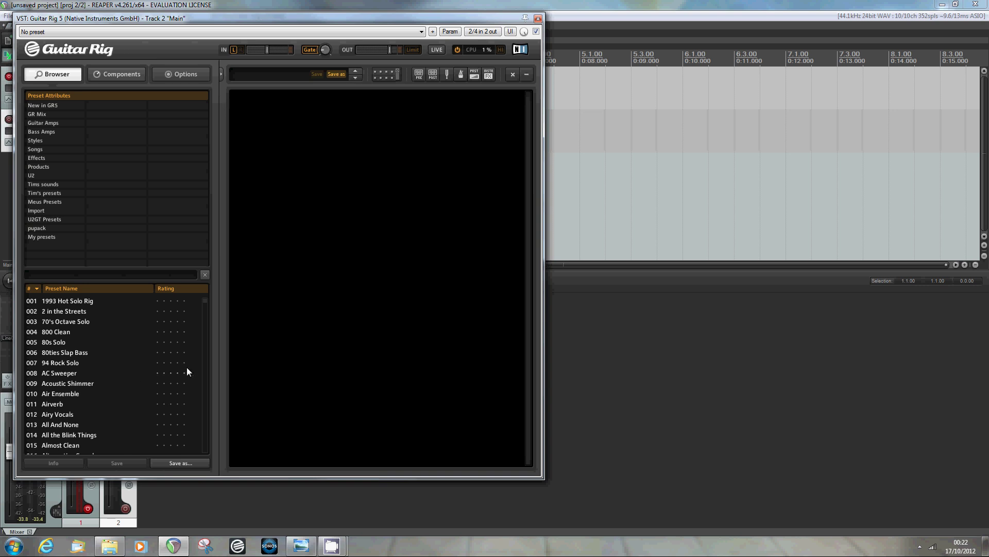
left_click(41, 194)
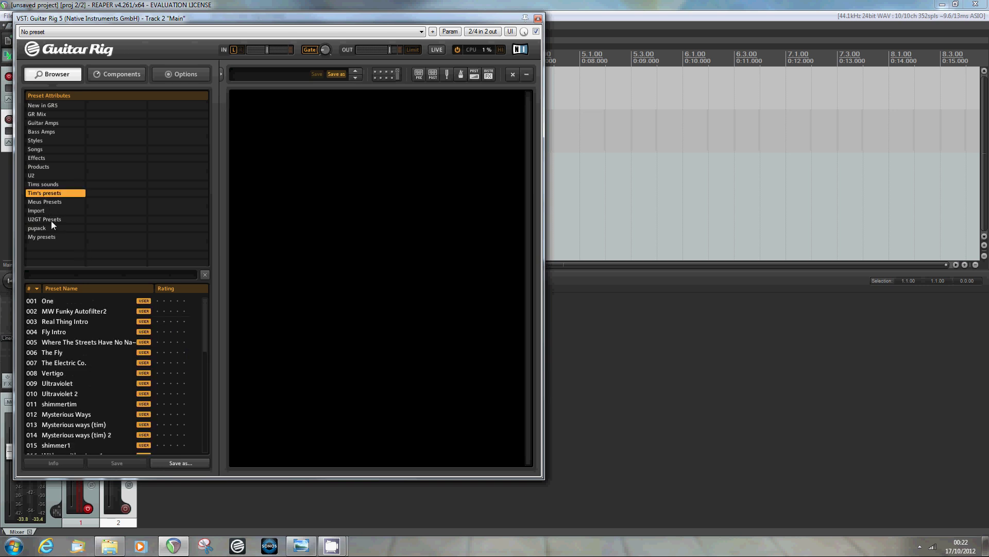
left_click_drag(205, 338, 199, 443)
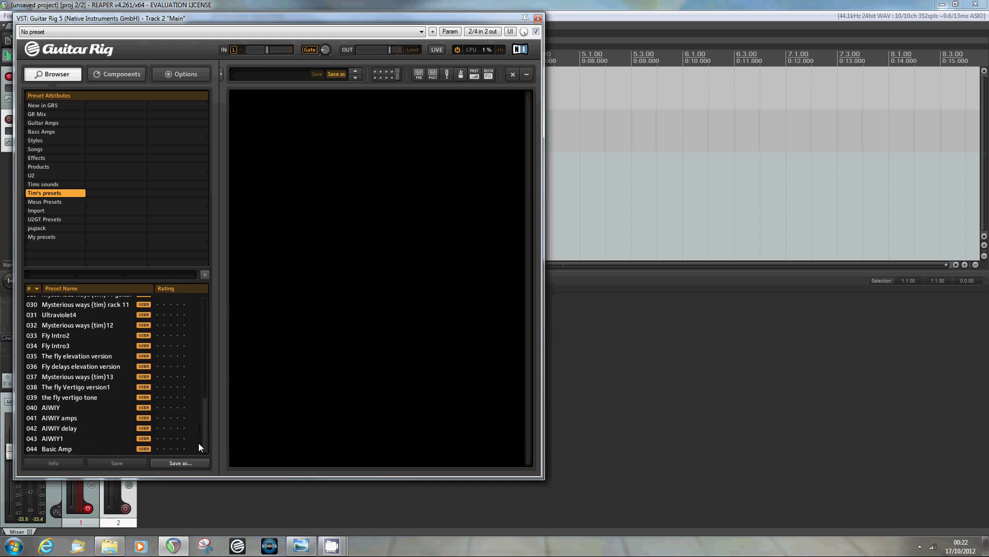
left_click(56, 398)
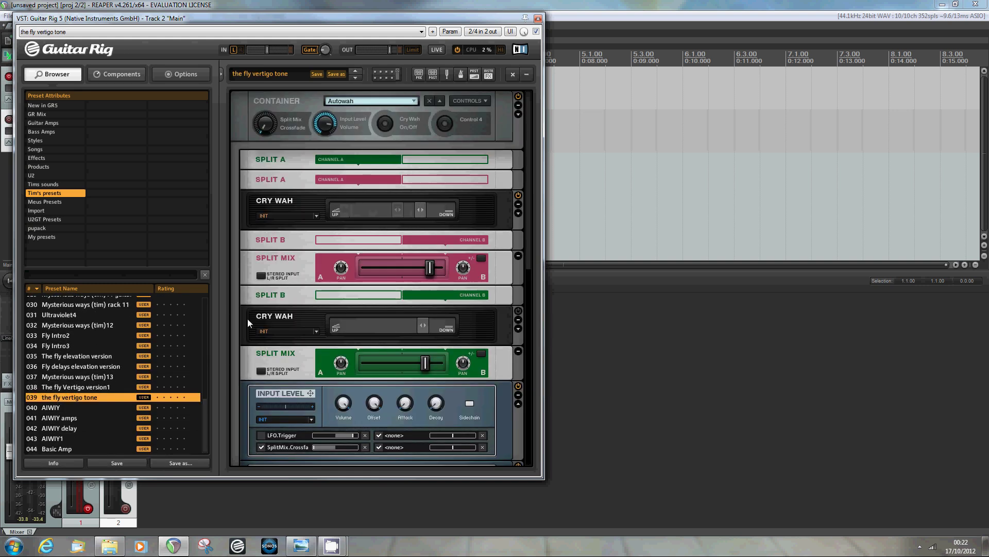
left_click_drag(528, 199, 539, 146)
left_click(72, 447)
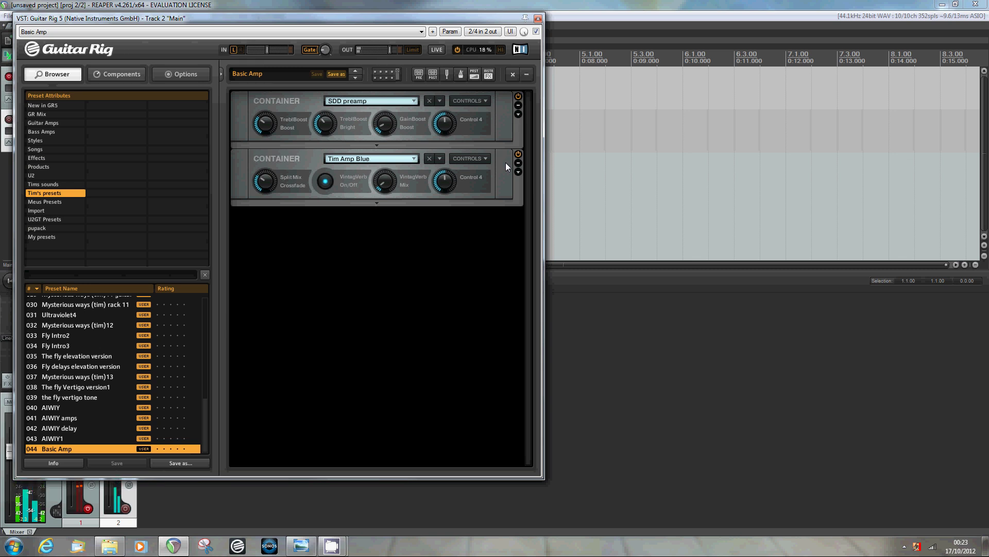
Close the Guitar Rig 5 plug-in window.
left_click(537, 19)
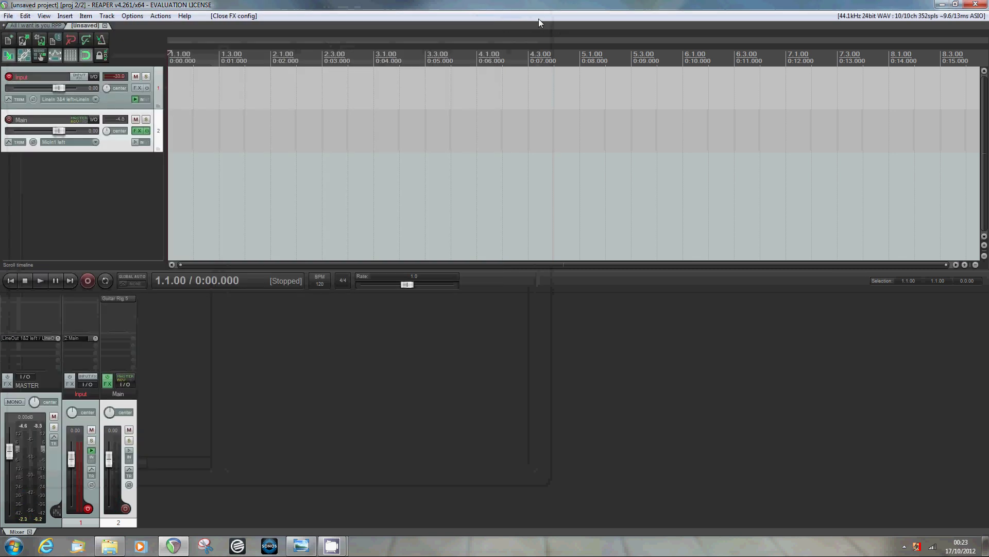
Open the Main strip's Add FX list and insert a second Guitar Rig 5 instance.
double_click(118, 306)
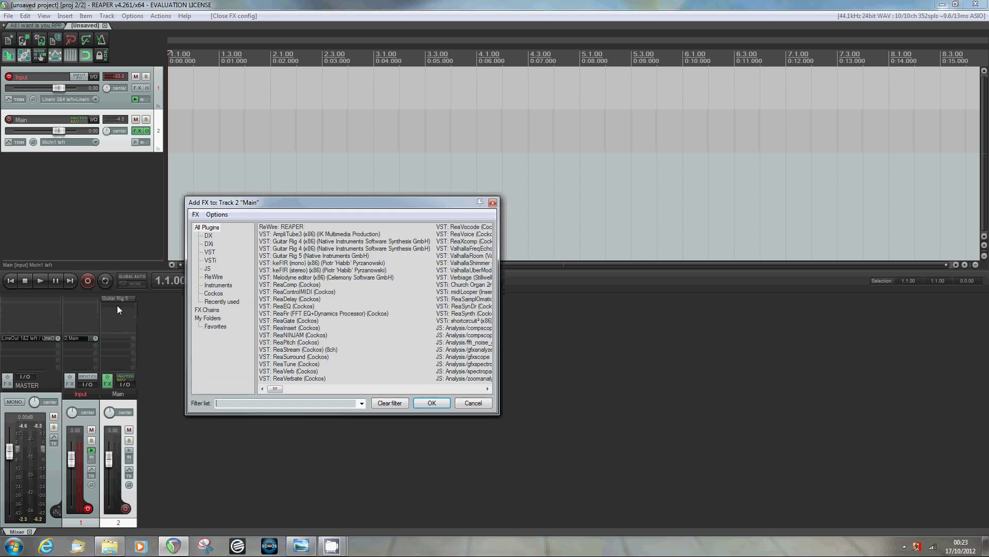
double_click(288, 256)
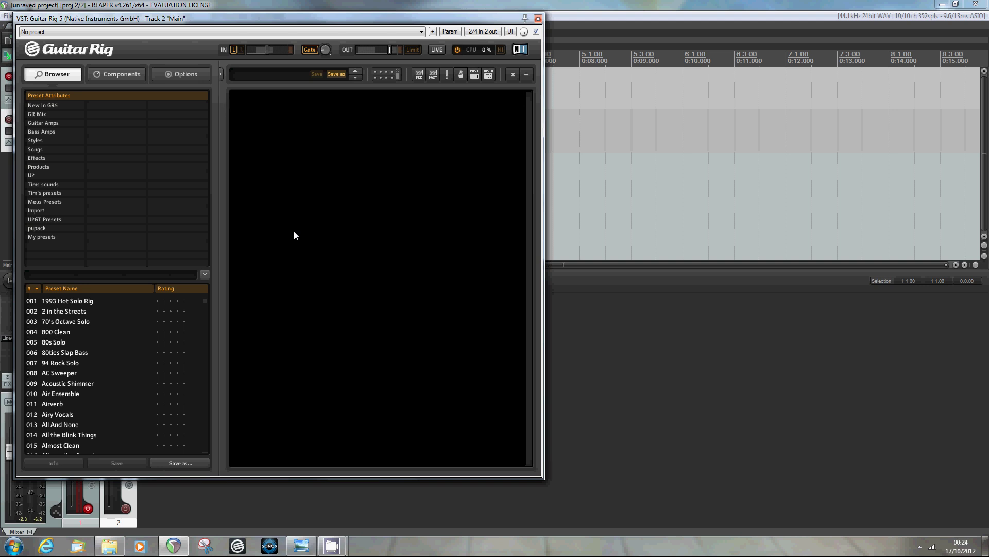
Load the '042 AIWIY delay' preset from Tim's presets into the second Guitar Rig 5.
left_click(36, 193)
left_click_drag(205, 329, 194, 454)
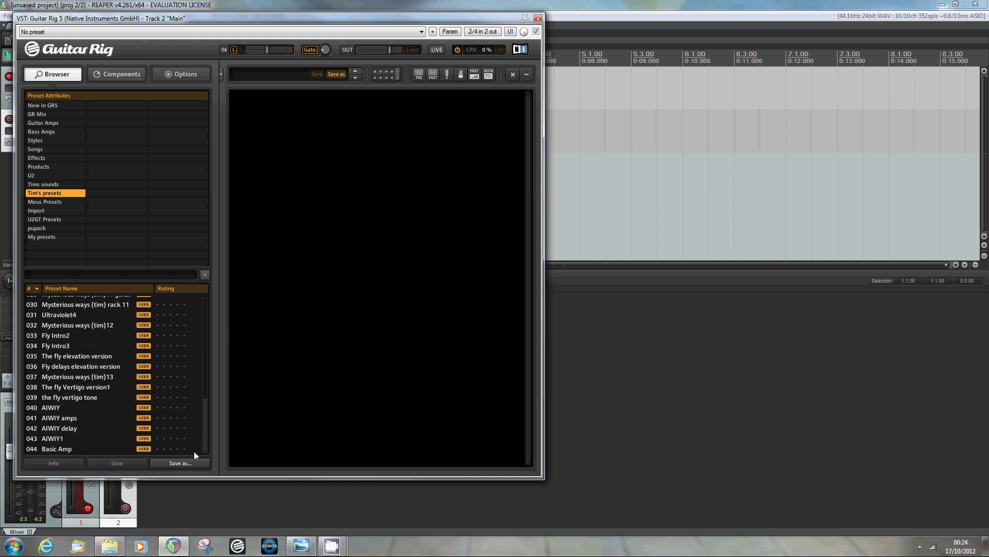
left_click(60, 428)
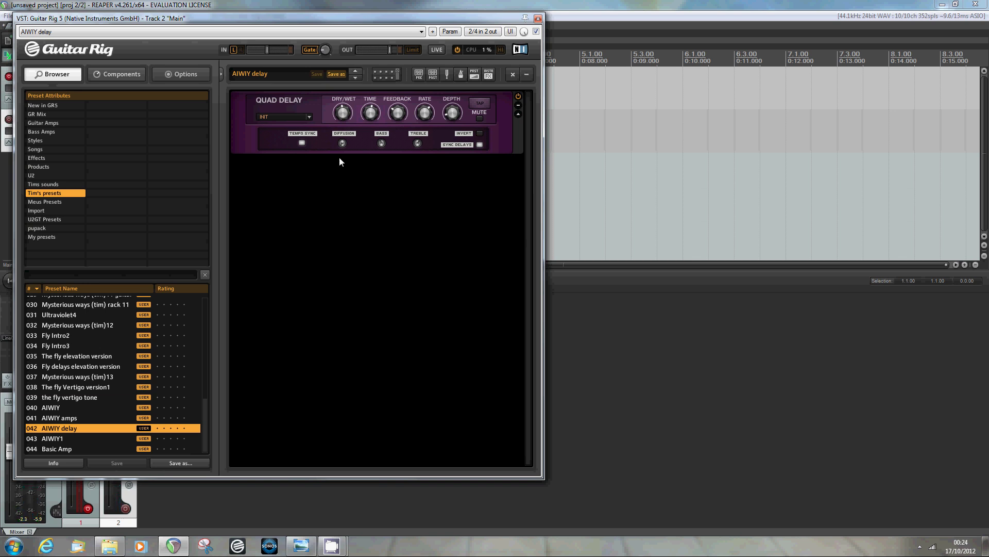
Close the Guitar Rig window and change the project tempo to 97 BPM.
left_click(537, 20)
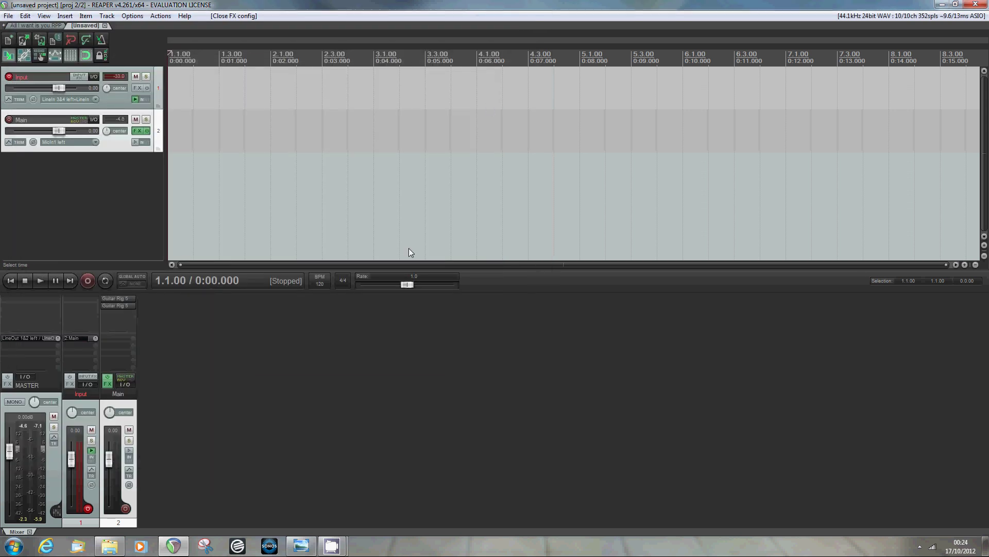
left_click(320, 283)
key("Return")
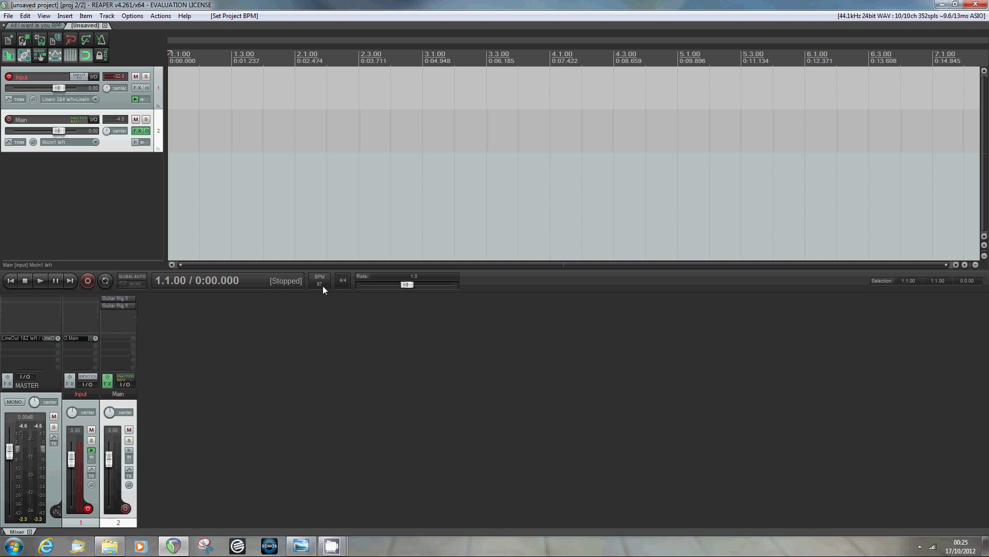
Insert VST: AmpliTube3 (x86) on Track 2 'Main' from the Add FX list.
double_click(118, 312)
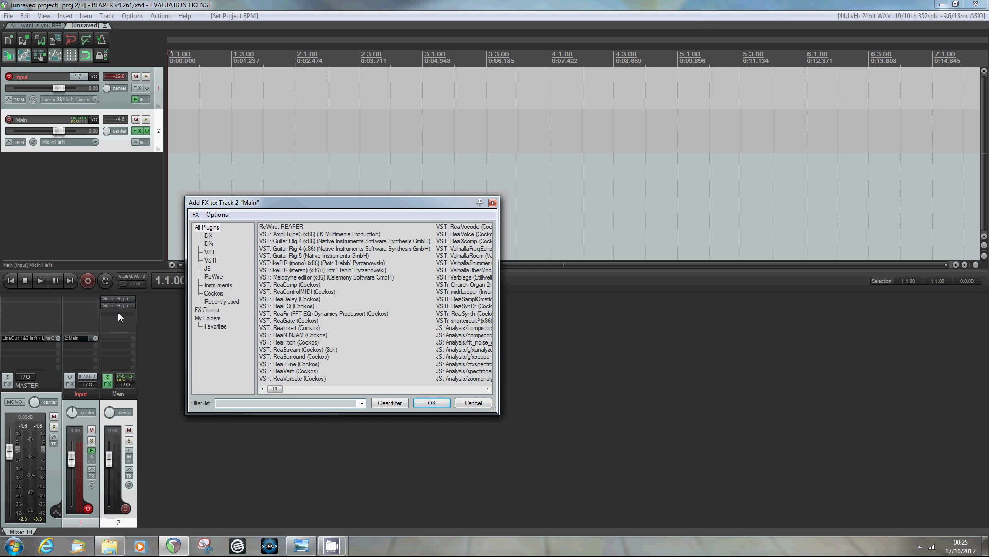
left_click(286, 235)
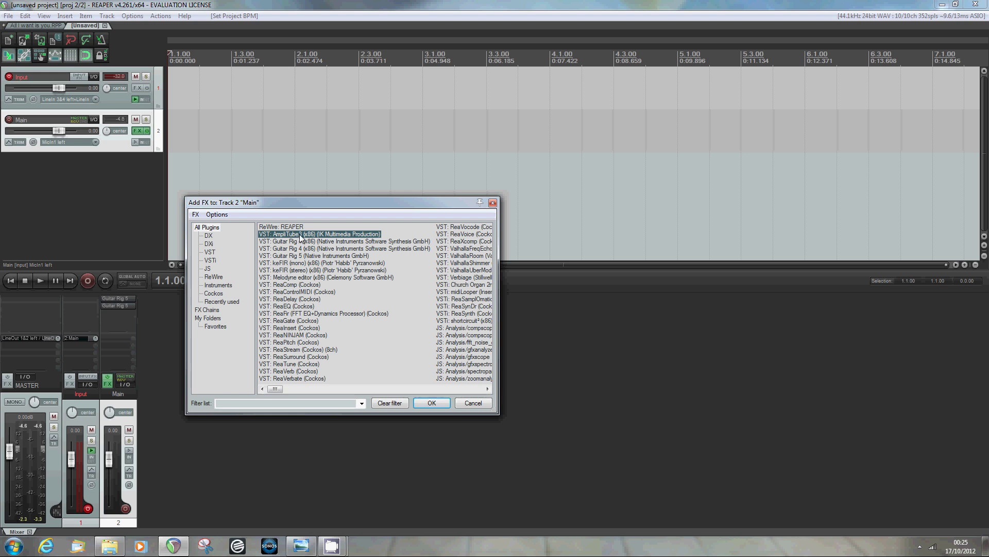
double_click(301, 235)
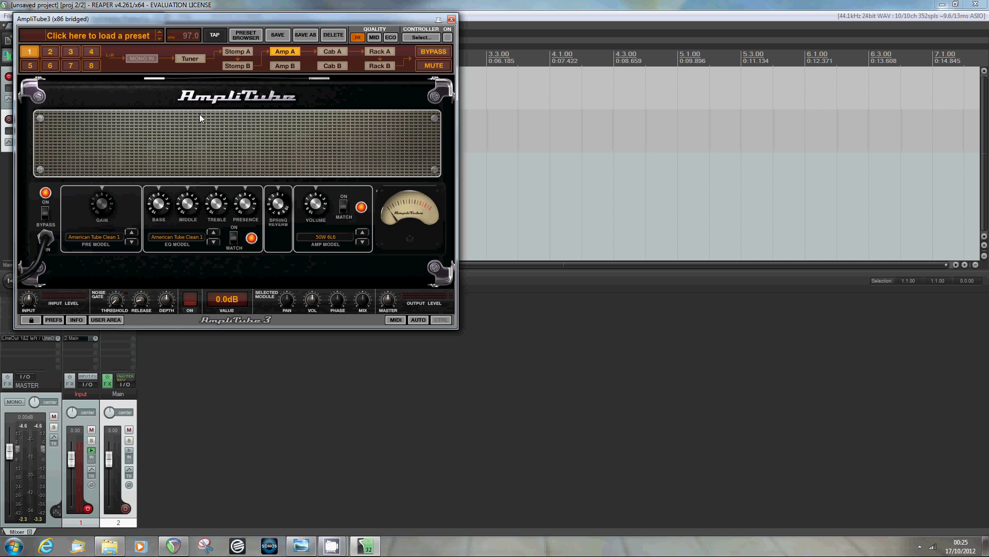
Load the AmpliTube 3 > Tim > distortion preset into AmpliTube 3.
left_click(110, 37)
mouse_move(103, 48)
mouse_move(171, 44)
mouse_move(171, 63)
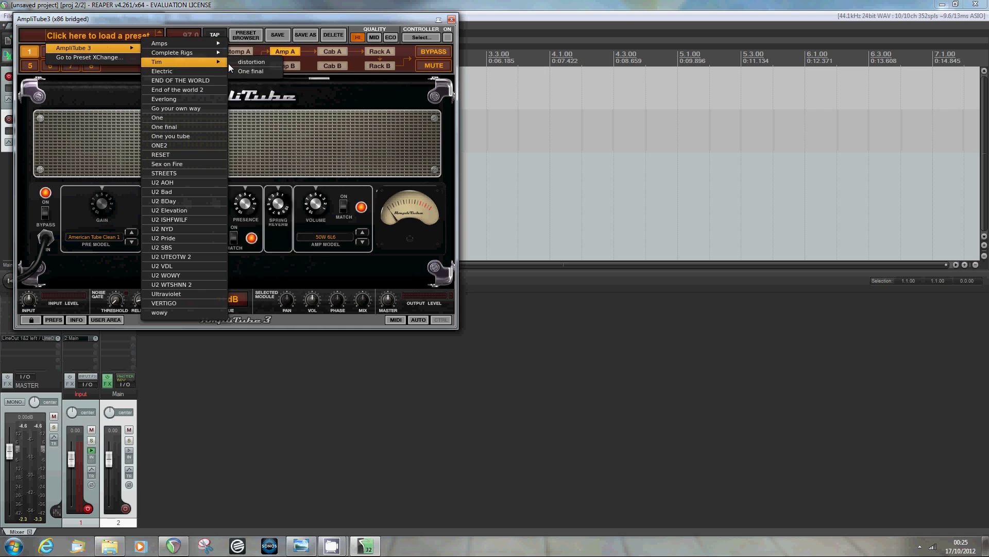
left_click(250, 61)
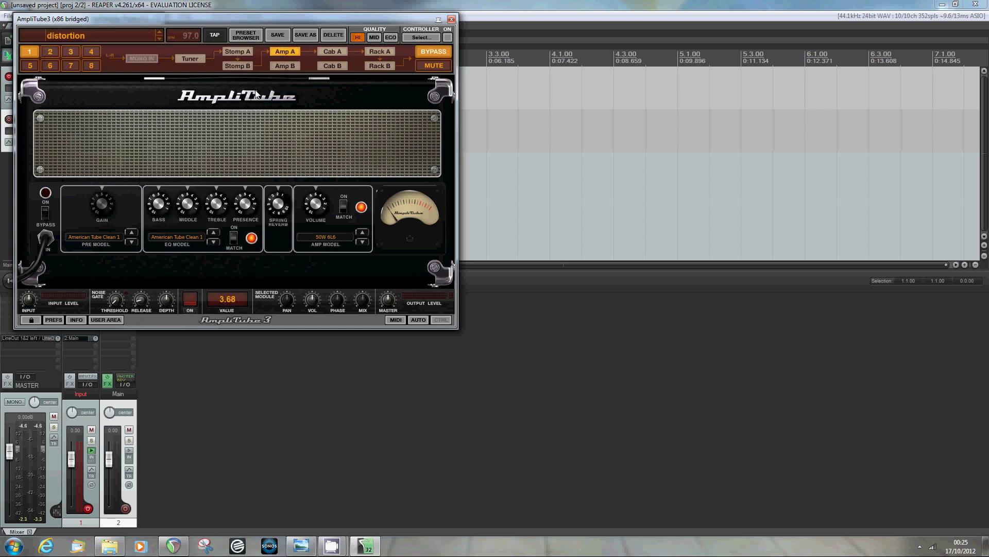
Show the Stomp A Distortion pedal, move the AmpliTube window aside, and close the bridge window.
left_click(375, 55)
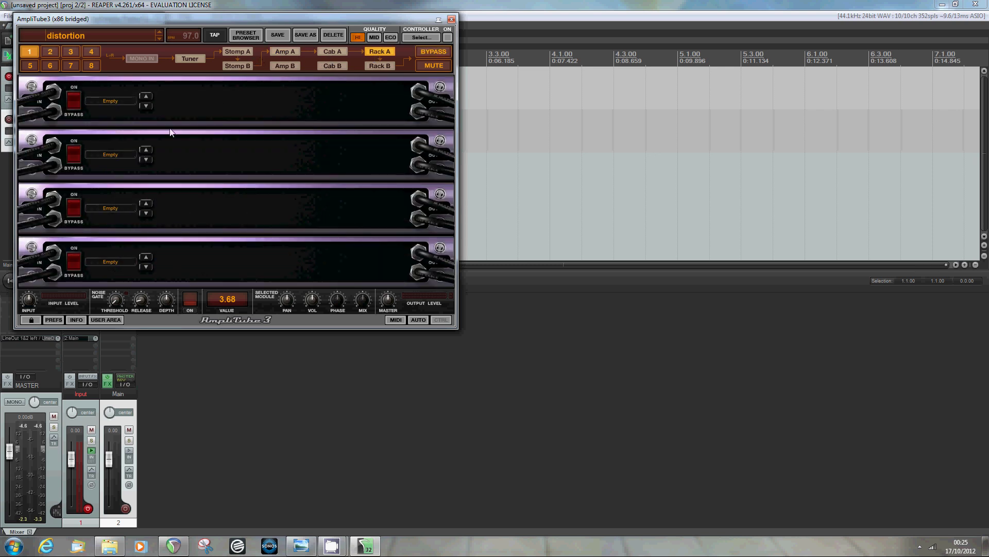
left_click(234, 52)
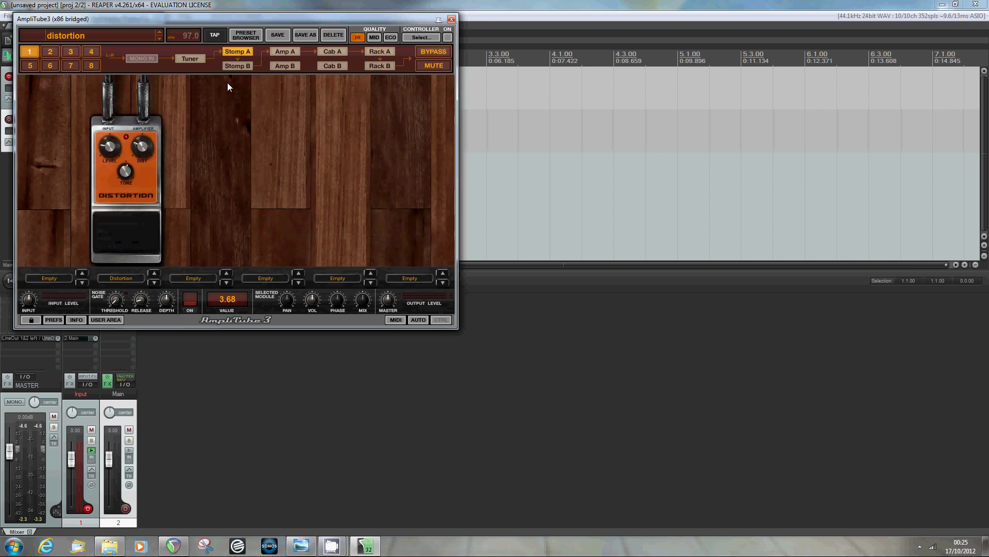
left_click_drag(205, 19, 671, 199)
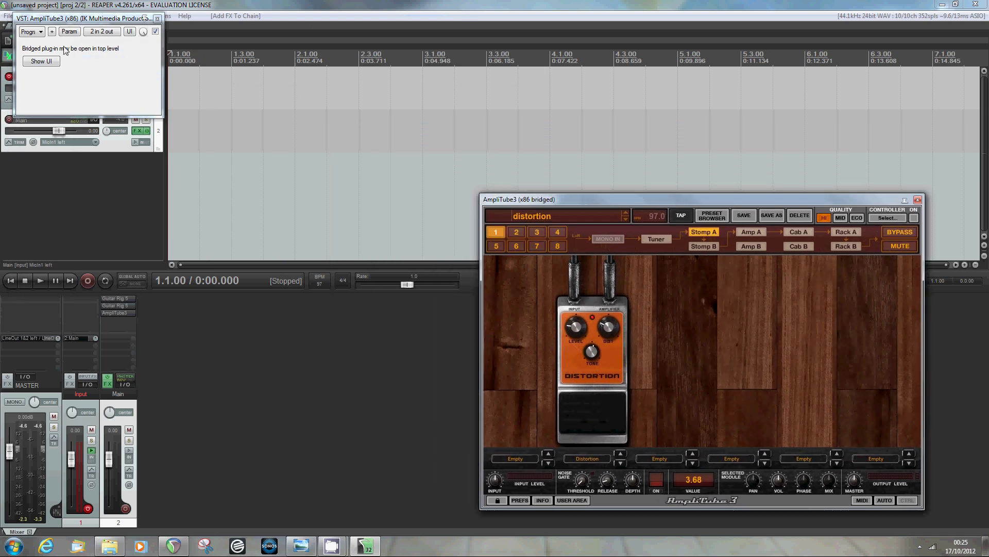
left_click(157, 19)
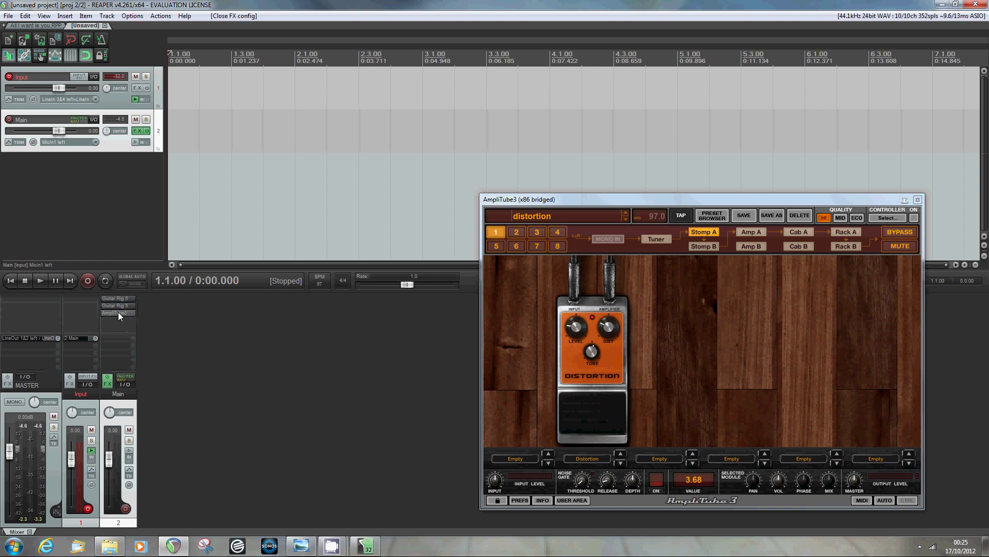
Check both Guitar Rig 5 effects on the Main track's FX slots, closing each window.
left_click(87, 413)
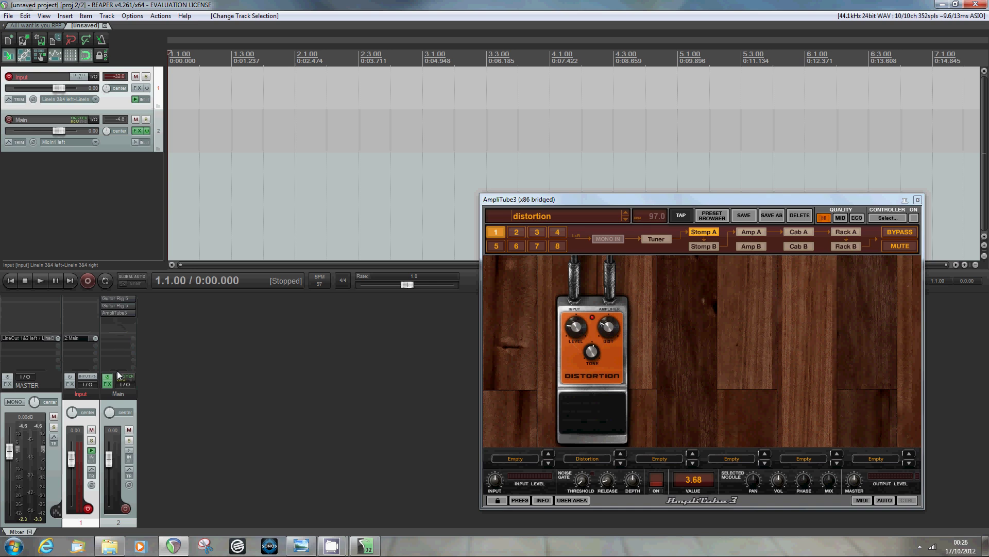
left_click(118, 301)
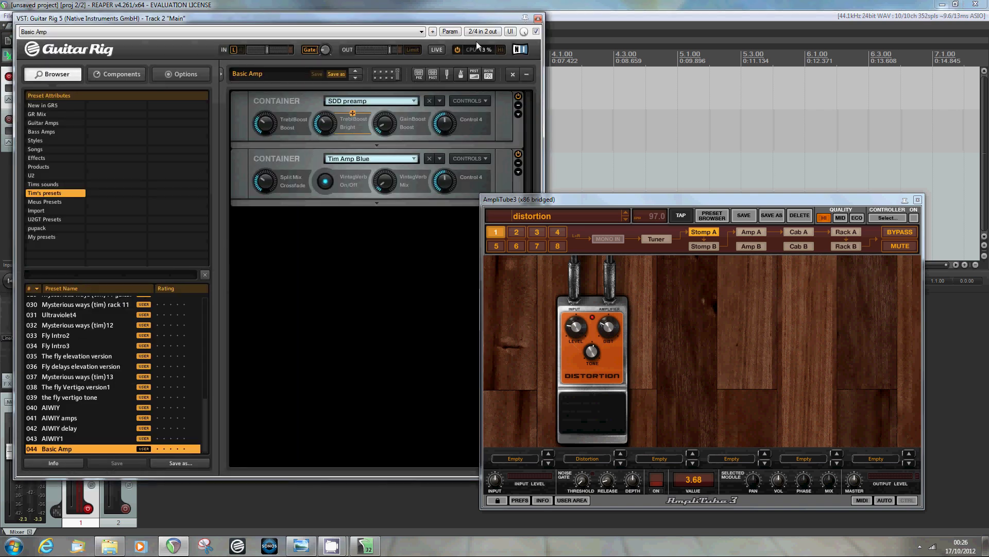
left_click(538, 18)
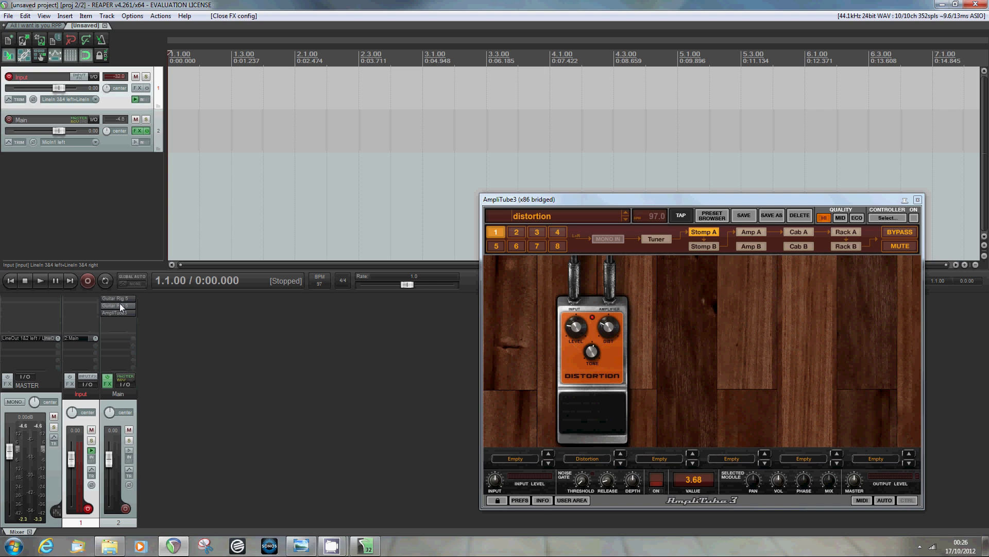
left_click(120, 304)
left_click(537, 18)
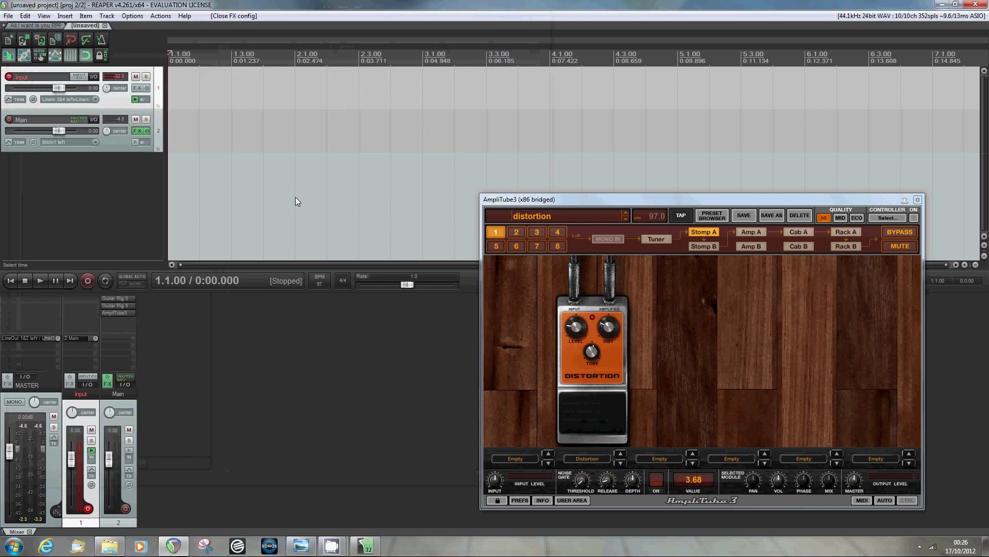
Open the AmpliTube3 FX slot, then close its settings and plugin windows.
left_click(112, 313)
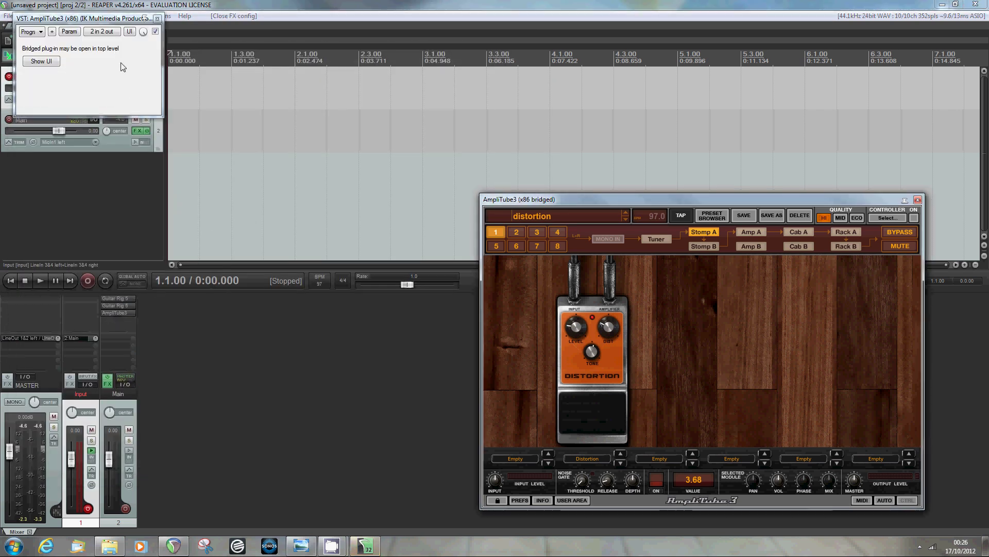
left_click(160, 26)
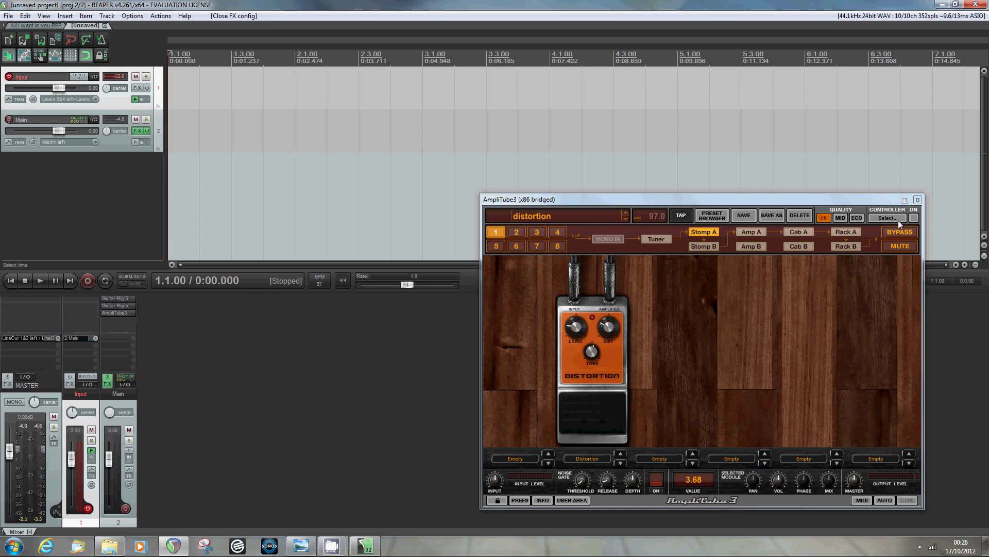
left_click(917, 200)
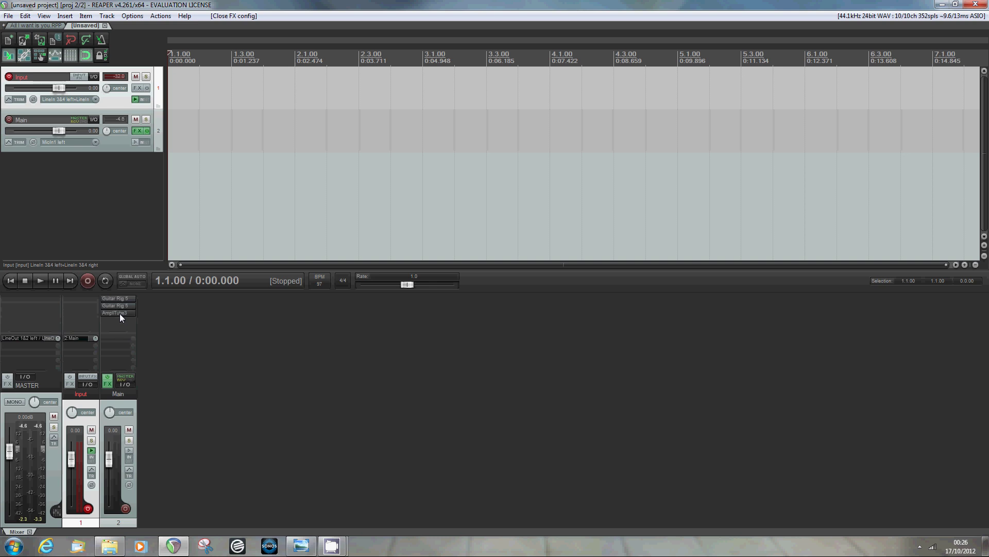
Move AmpliTube3 to the top of the Main strip's FX list and verify it.
left_click_drag(122, 297, 122, 297)
double_click(130, 300)
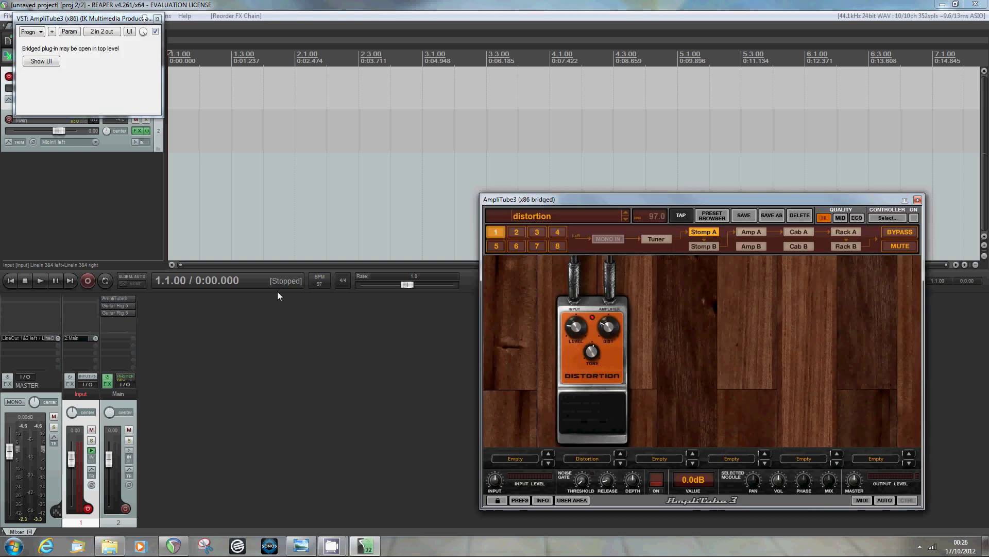
left_click(918, 201)
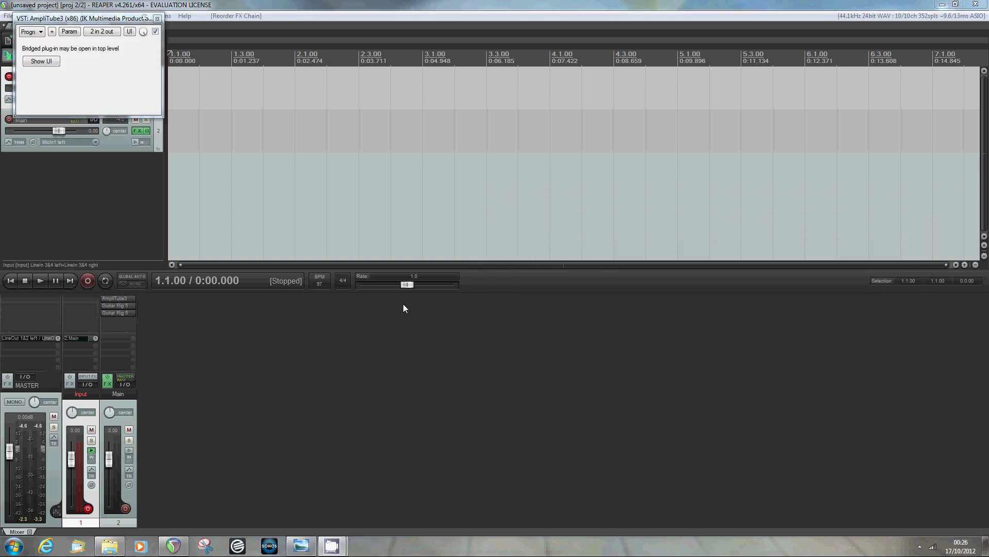
Check that the Guitar Rig 5 amp and delay now follow as second and third effects.
double_click(131, 305)
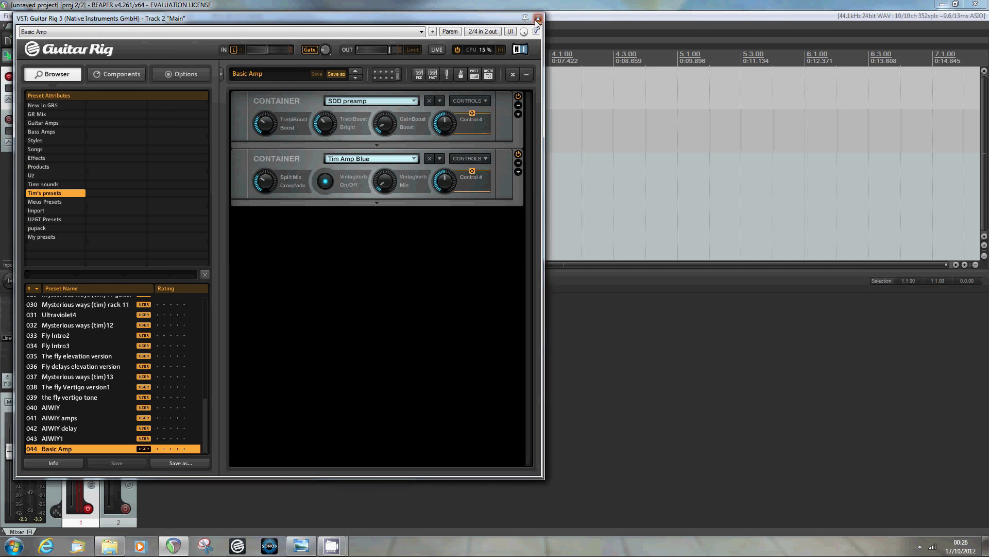
left_click(536, 19)
double_click(128, 313)
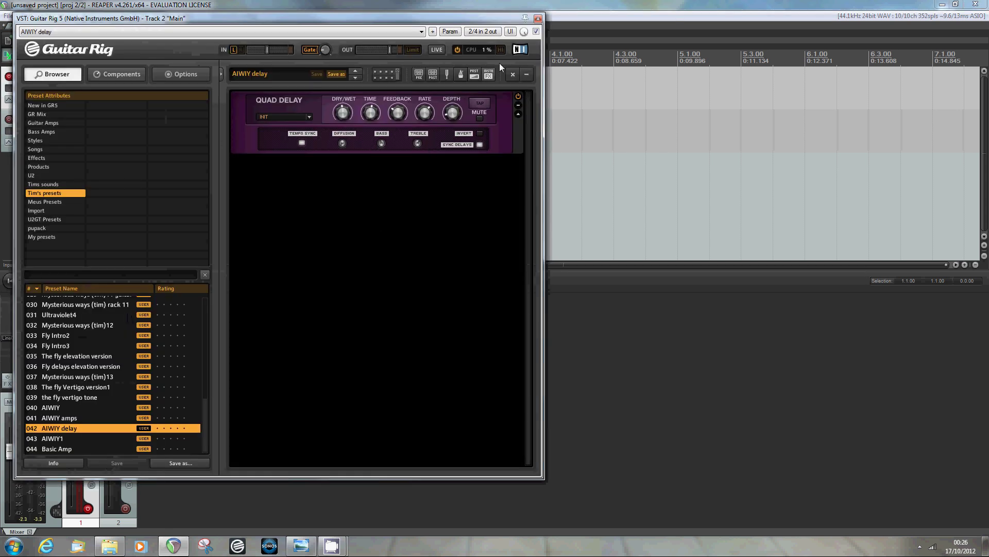
left_click(537, 19)
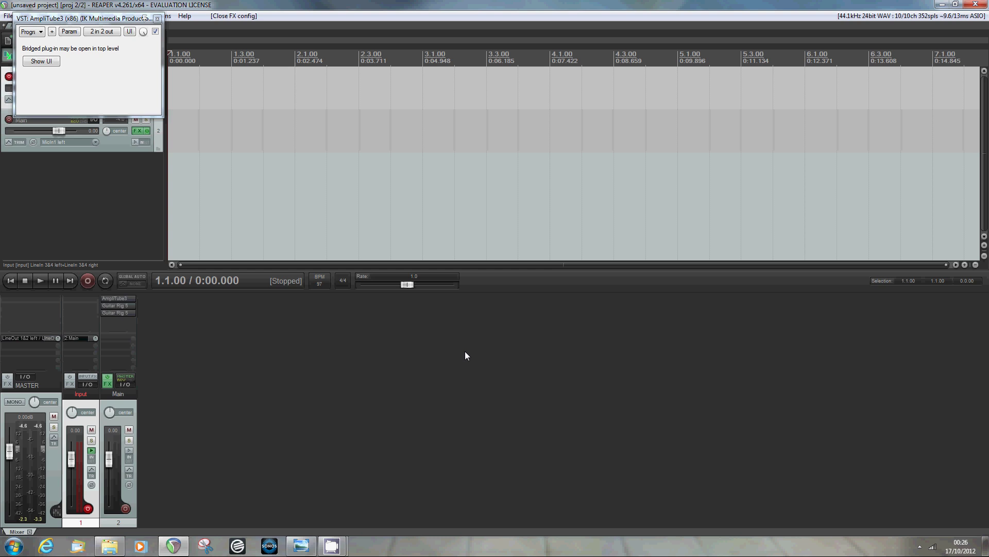